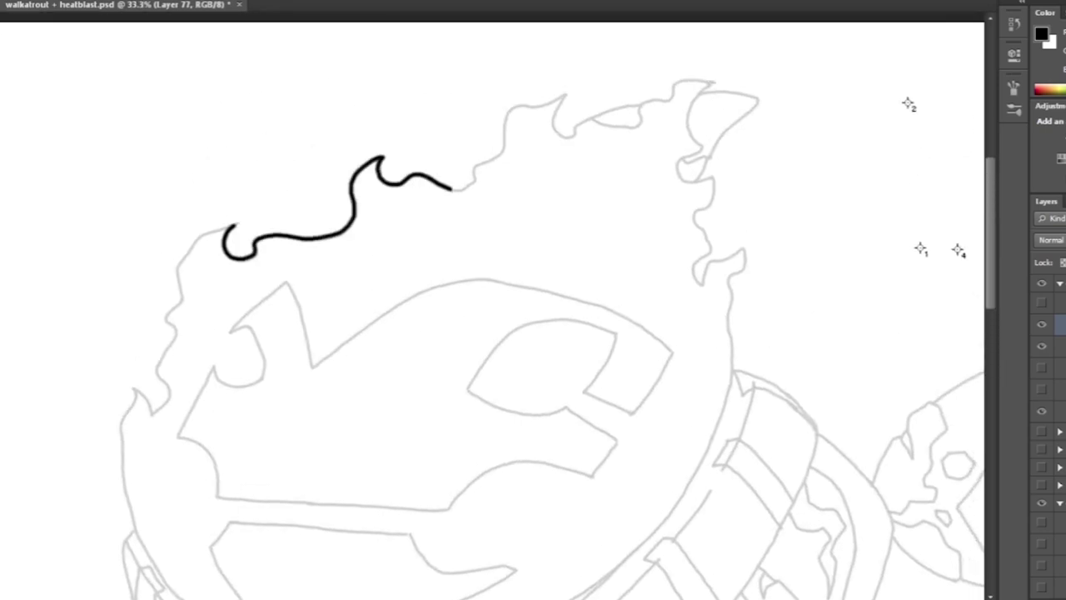
Ink the sketched flame outline in black along the top of the head and partway down its right side
left_click_drag(504, 137, 562, 94)
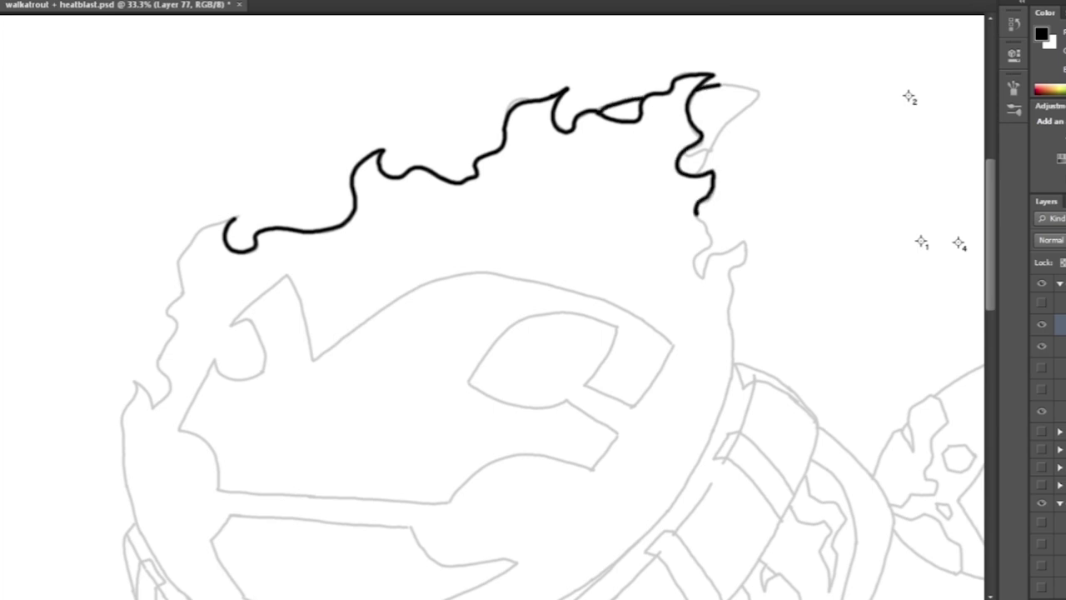
left_click_drag(532, 333, 479, 270)
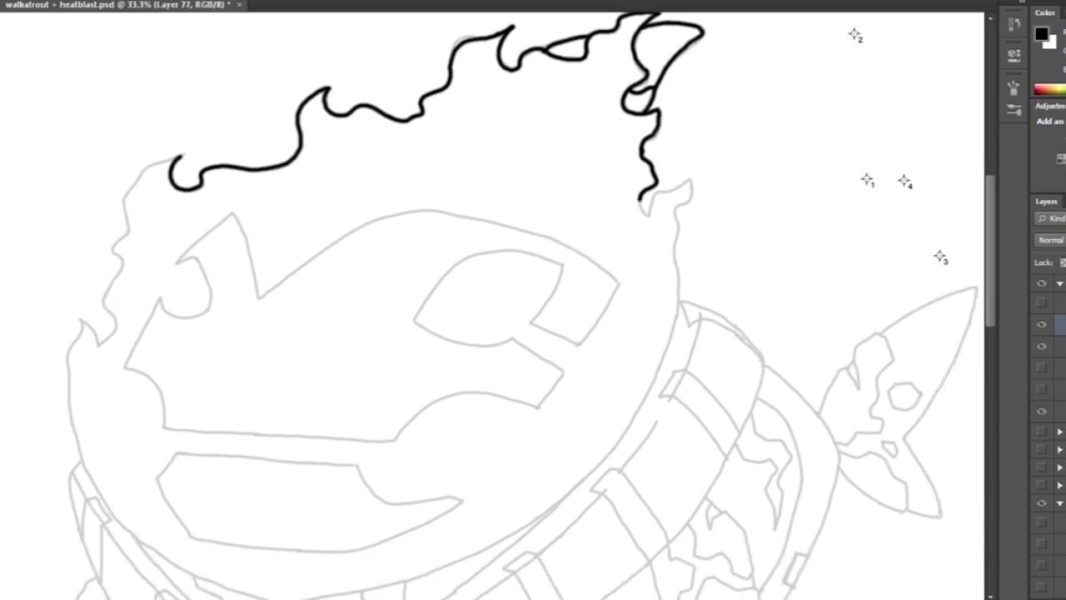
left_click_drag(681, 213, 678, 258)
left_click_drag(533, 300, 538, 417)
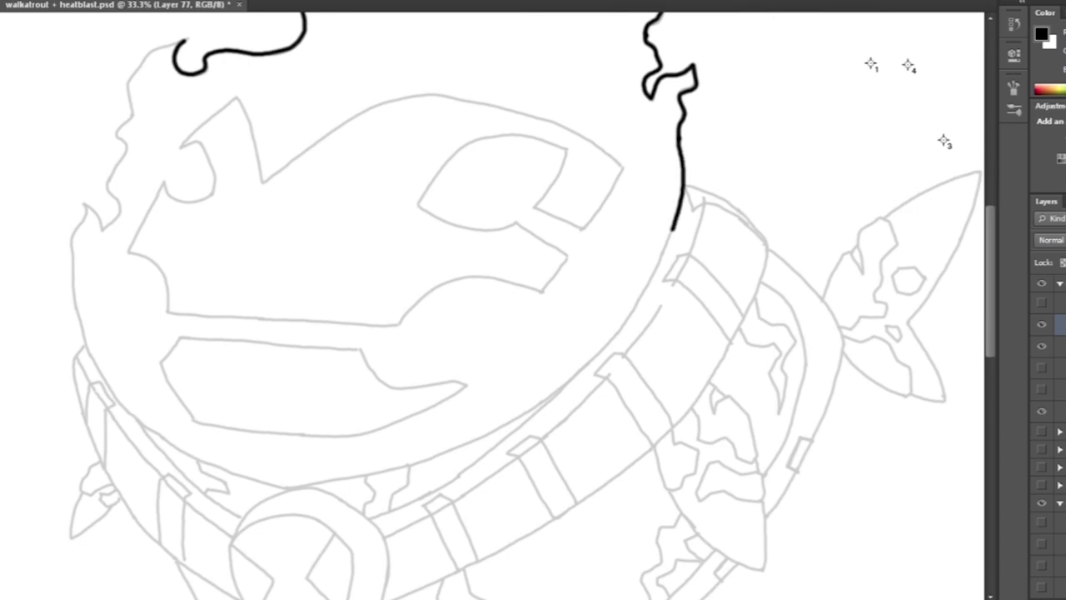
Ink the head's right side and its curved lower edge toward the chin
left_click_drag(533, 333, 577, 262)
key("ctrl+z")
mouse_move(702, 194)
left_mouse_down()
mouse_move(634, 289)
mouse_move(670, 164)
left_mouse_up()
left_click_drag(670, 164, 646, 188)
scroll(357, 233, "up", 1)
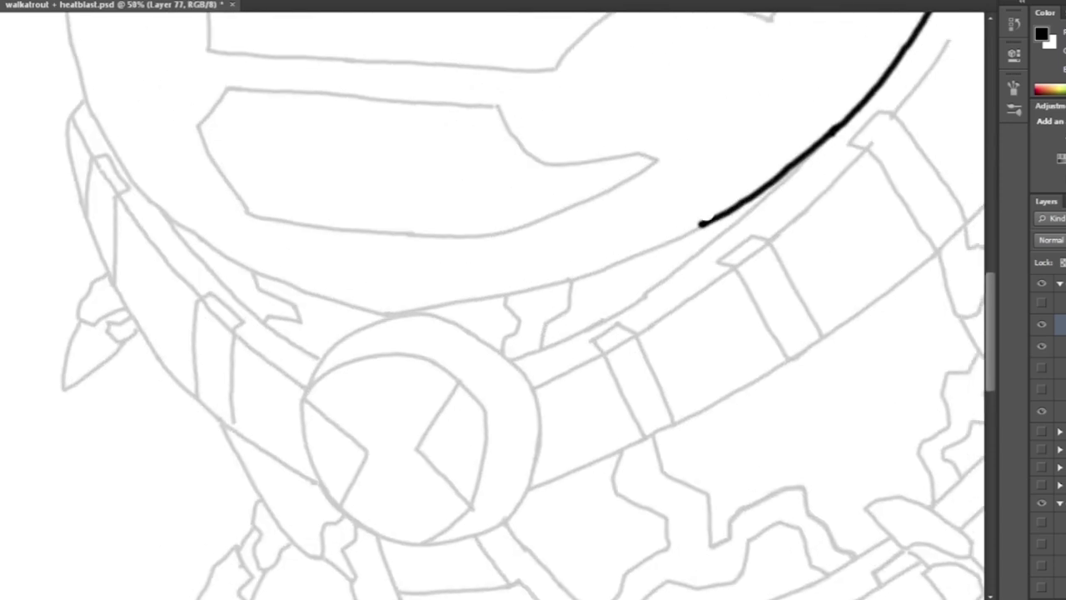
mouse_move(433, 310)
left_mouse_down()
mouse_move(521, 292)
mouse_move(715, 216)
left_mouse_up()
Ink the flame edge on the head's left side and continue the jaw line down to the chin
scroll(491, 300, "up", 5)
mouse_move(323, 112)
left_mouse_down()
mouse_move(263, 143)
mouse_move(206, 354)
mouse_move(171, 366)
left_mouse_up()
scroll(500, 333, "down", 3)
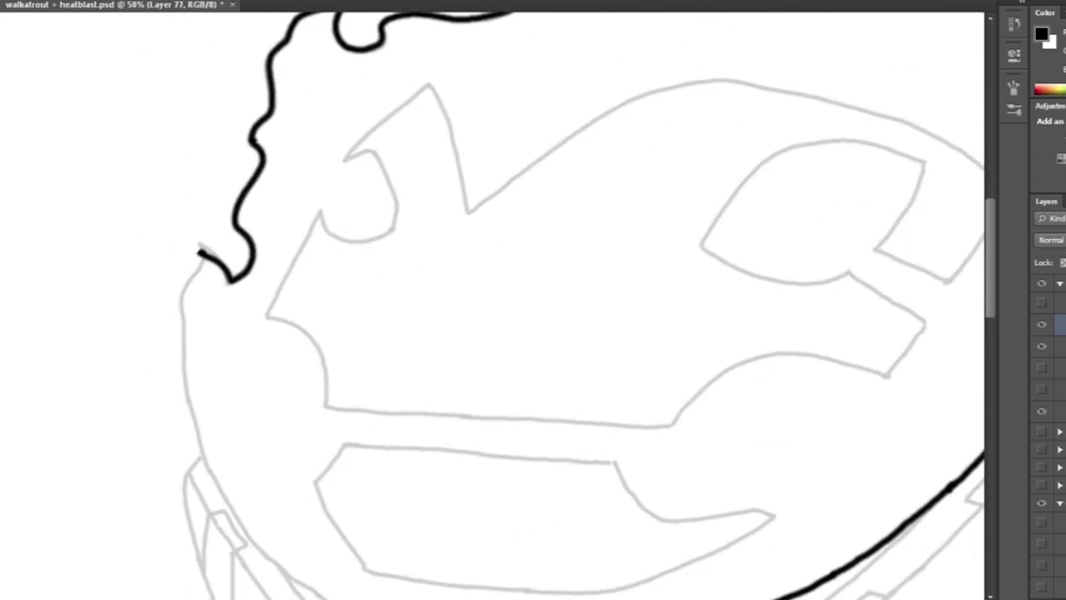
scroll(178, 333, "down", 2)
mouse_move(198, 250)
left_mouse_down()
mouse_move(178, 333)
mouse_move(202, 310)
left_mouse_up()
scroll(203, 309, "down", 3)
mouse_move(174, 170)
left_mouse_down()
mouse_move(274, 290)
mouse_move(343, 335)
mouse_move(479, 379)
left_mouse_up()
Ink the inner slope of the left brow spike and the long curved upper edge of the face marking
scroll(479, 378, "down", 2)
scroll(340, 205, "up", 1)
left_click_drag(340, 205, 363, 283)
scroll(363, 283, "down", 1)
scroll(363, 284, "right", 1)
mouse_move(312, 238)
left_mouse_down()
mouse_move(384, 188)
mouse_move(490, 153)
mouse_move(604, 178)
mouse_move(668, 242)
left_mouse_up()
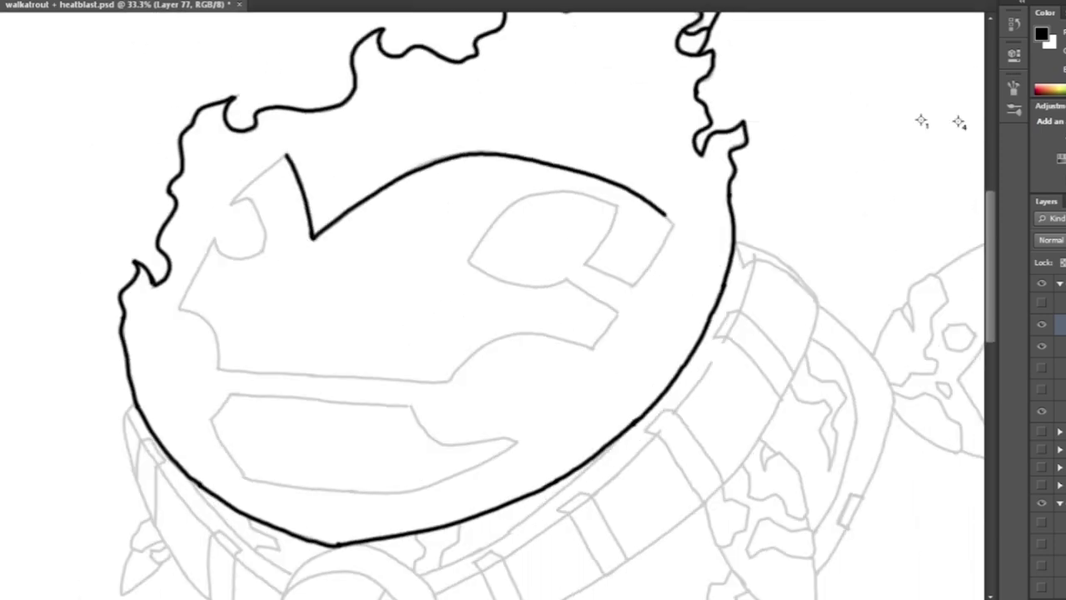
scroll(668, 241, "right", 2)
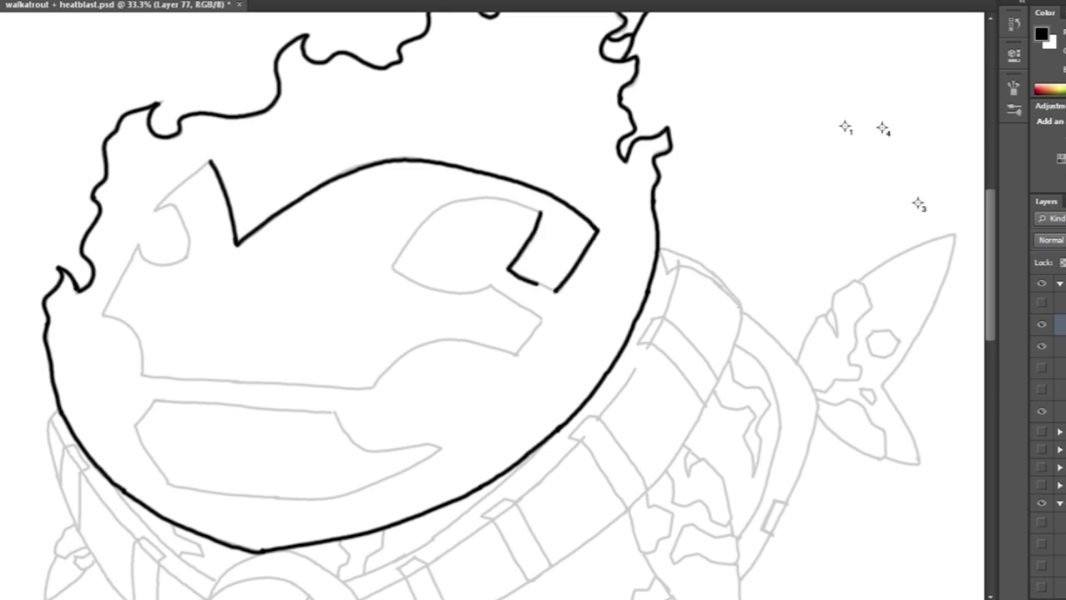
Ink the right eye, the cheek notch, the left eye spike and the lower edge of the face marking
mouse_move(405, 247)
left_mouse_down()
mouse_move(464, 199)
mouse_move(537, 208)
left_mouse_up()
mouse_move(395, 270)
left_mouse_down()
mouse_move(487, 285)
mouse_move(604, 154)
left_mouse_up()
left_click_drag(604, 154, 639, 175)
left_click_drag(486, 257, 622, 217)
scroll(623, 216, "up", 1)
scroll(623, 217, "left", 1)
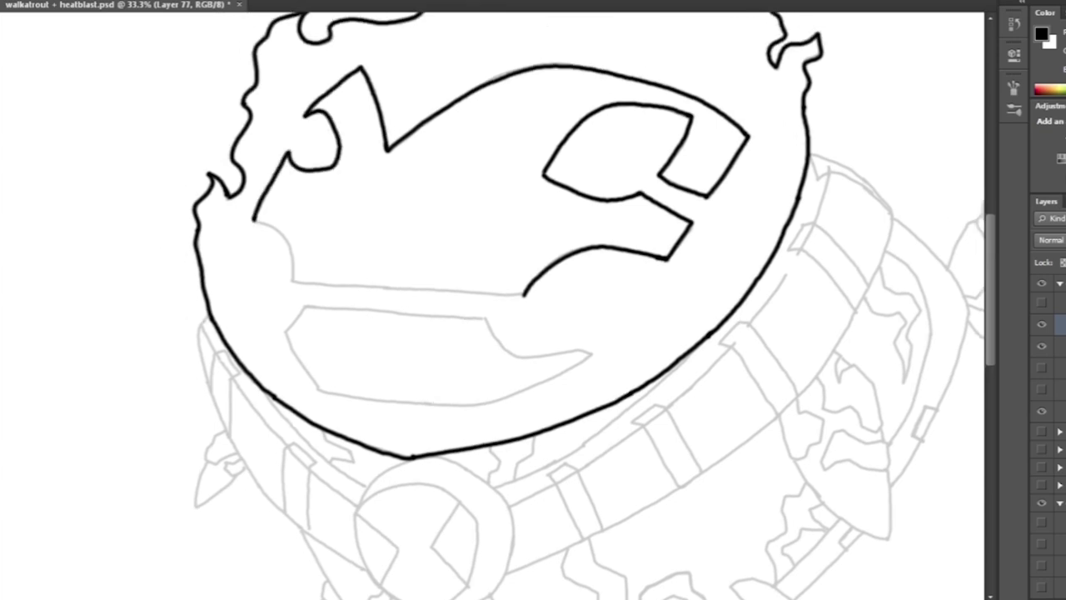
left_click_drag(350, 286, 524, 293)
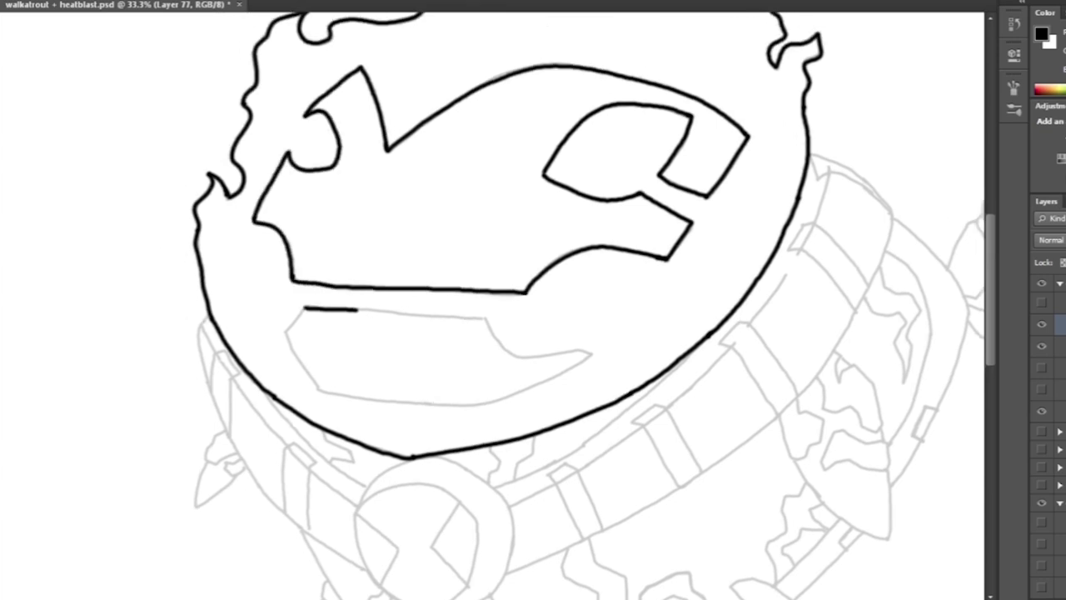
Ink the closed mouth outline, including its pointed right corner
left_click_drag(358, 309, 487, 320)
mouse_move(312, 383)
left_mouse_down()
mouse_move(398, 406)
mouse_move(563, 375)
mouse_move(593, 353)
left_mouse_up()
key("ctrl+minus")
scroll(499, 300, "up", 2)
key("ctrl+plus")
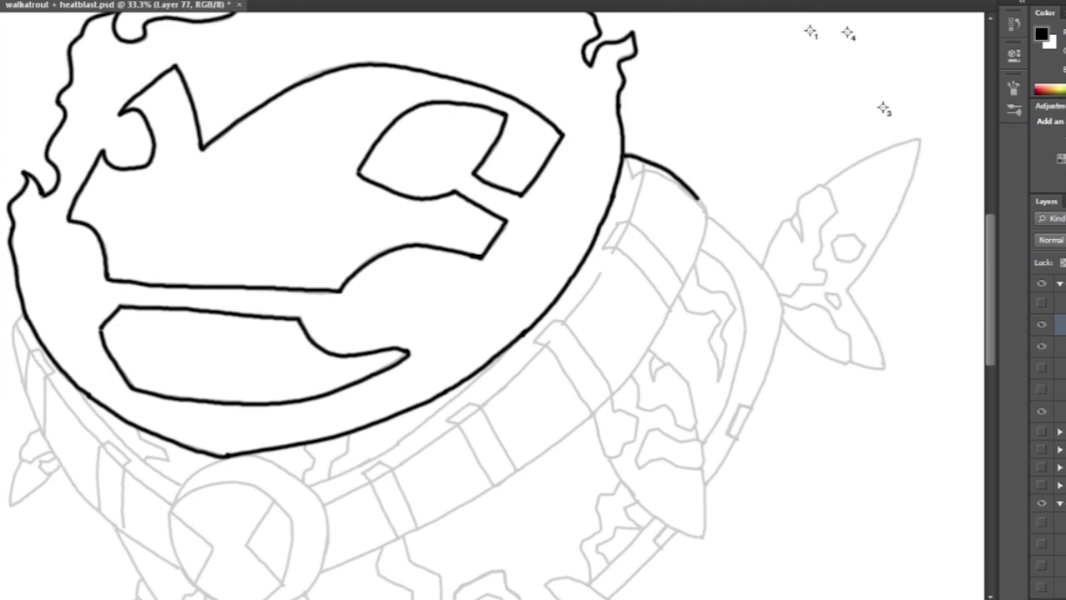
Ink the outer edge of the collar band from the head's right side down to the round emblem
scroll(500, 309, "down", 3)
scroll(499, 308, "left", 1)
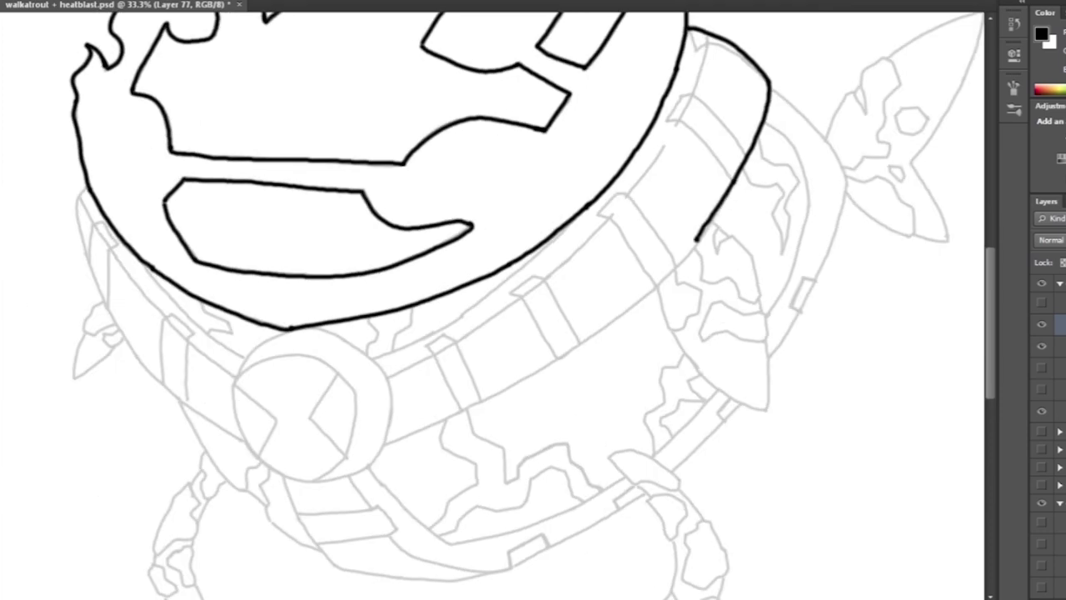
scroll(499, 308, "down", 3)
scroll(500, 309, "left", 1)
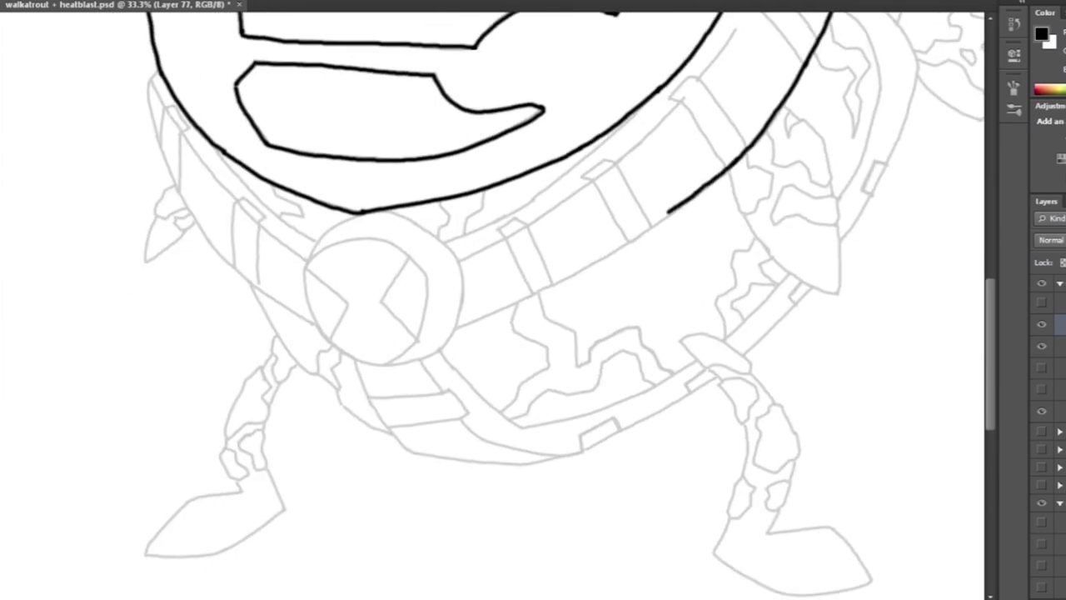
scroll(500, 308, "down", 3)
scroll(500, 308, "left", 2)
left_click_drag(719, 180, 699, 189)
left_click_drag(584, 245, 719, 180)
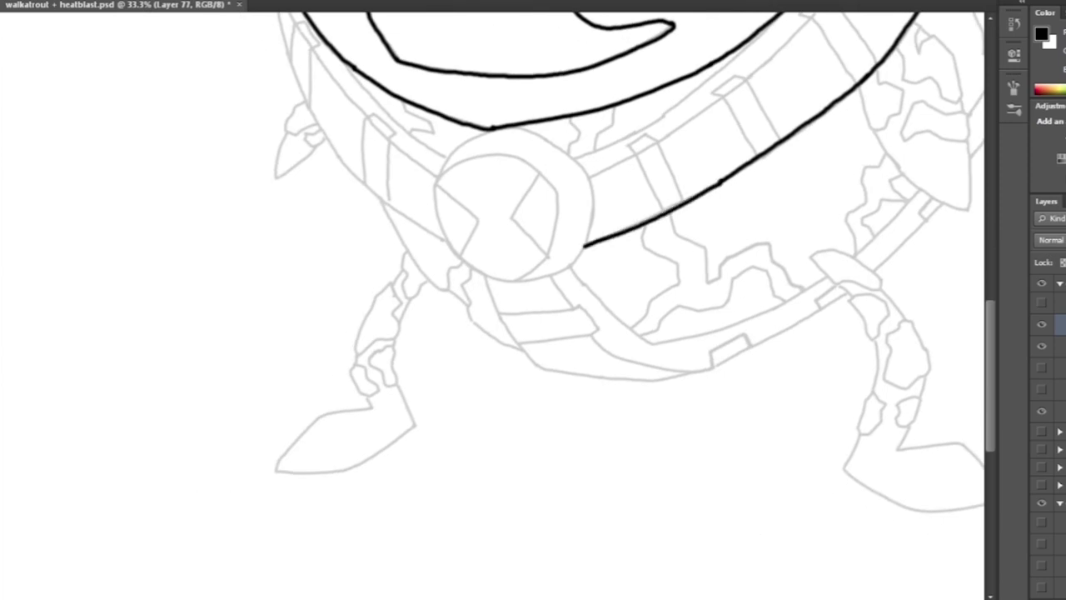
Ink the collar band's inner edge and the folded end piece beside the head's right side
scroll(499, 308, "up", 3)
scroll(499, 308, "right", 3)
left_click_drag(371, 293, 517, 211)
scroll(499, 308, "up", 5)
scroll(500, 308, "right", 3)
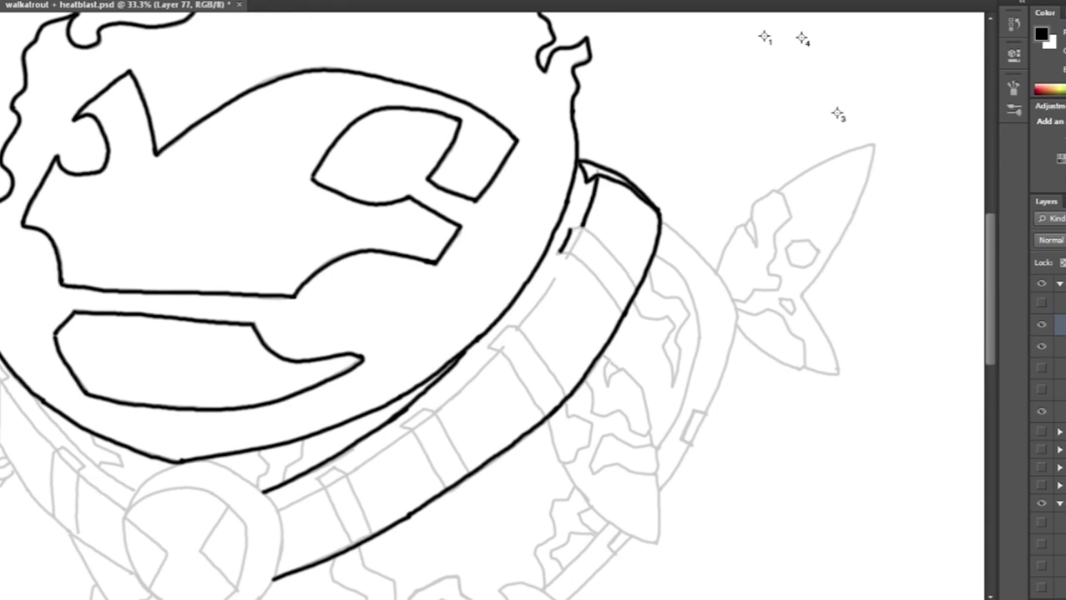
key("ctrl+z")
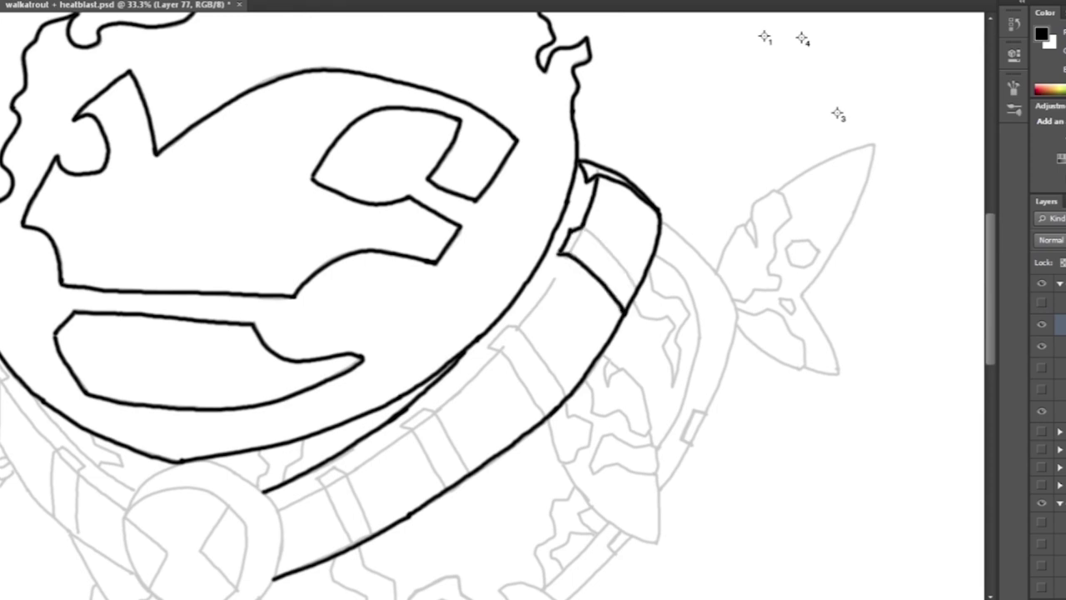
Ink the cross straps and connecting edge lines along the right half of the collar band
scroll(500, 308, "down", 4)
scroll(500, 308, "left", 3)
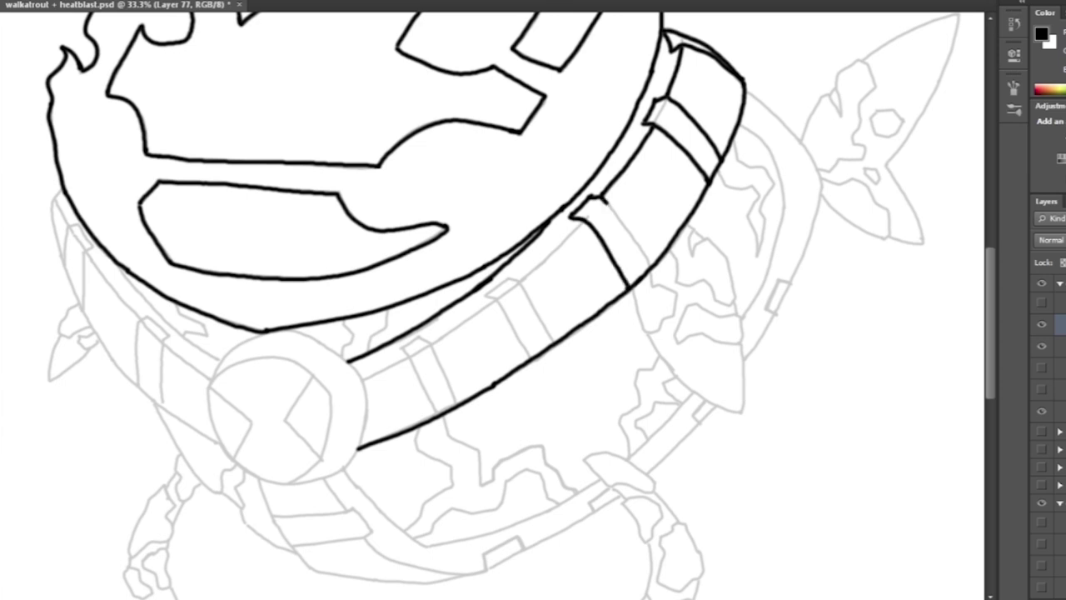
scroll(499, 308, "up", 3)
left_click_drag(477, 297, 498, 285)
left_click_drag(603, 187, 643, 260)
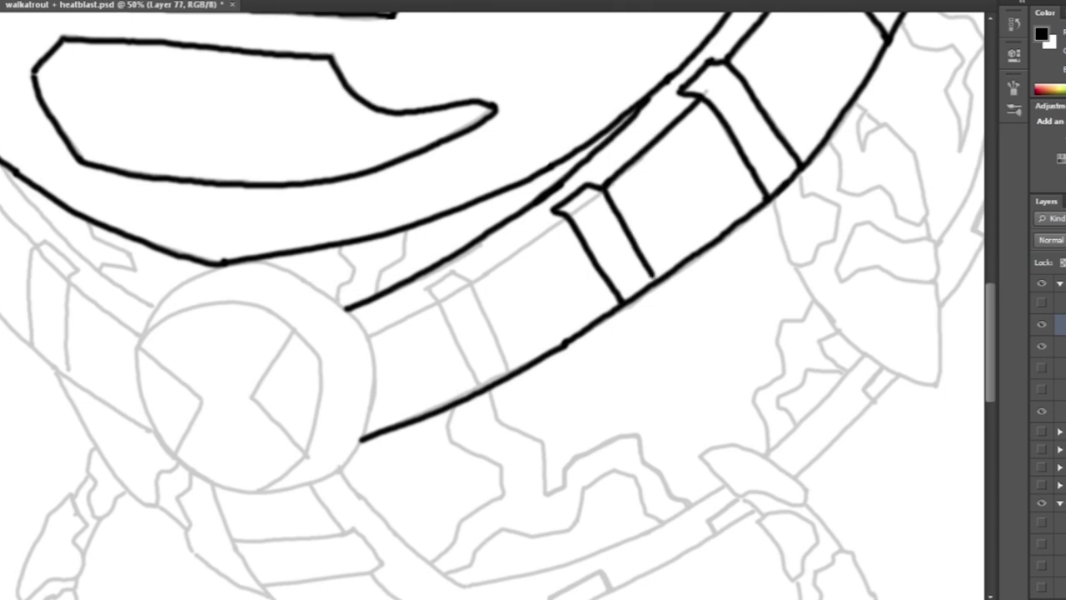
left_click_drag(475, 280, 540, 235)
scroll(500, 308, "down", 3)
scroll(500, 308, "left", 2)
mouse_move(484, 199)
left_mouse_down()
mouse_move(541, 293)
mouse_move(549, 222)
mouse_move(569, 281)
left_mouse_up()
scroll(500, 308, "down", 3)
scroll(499, 308, "up", 3)
Ink the crack lines below the chin and the outer circle of the round emblem
left_click_drag(553, 244, 525, 305)
left_click_drag(498, 255, 491, 304)
scroll(500, 308, "down", 1)
scroll(500, 308, "left", 3)
mouse_move(384, 334)
left_mouse_down()
mouse_move(421, 283)
mouse_move(545, 265)
left_mouse_up()
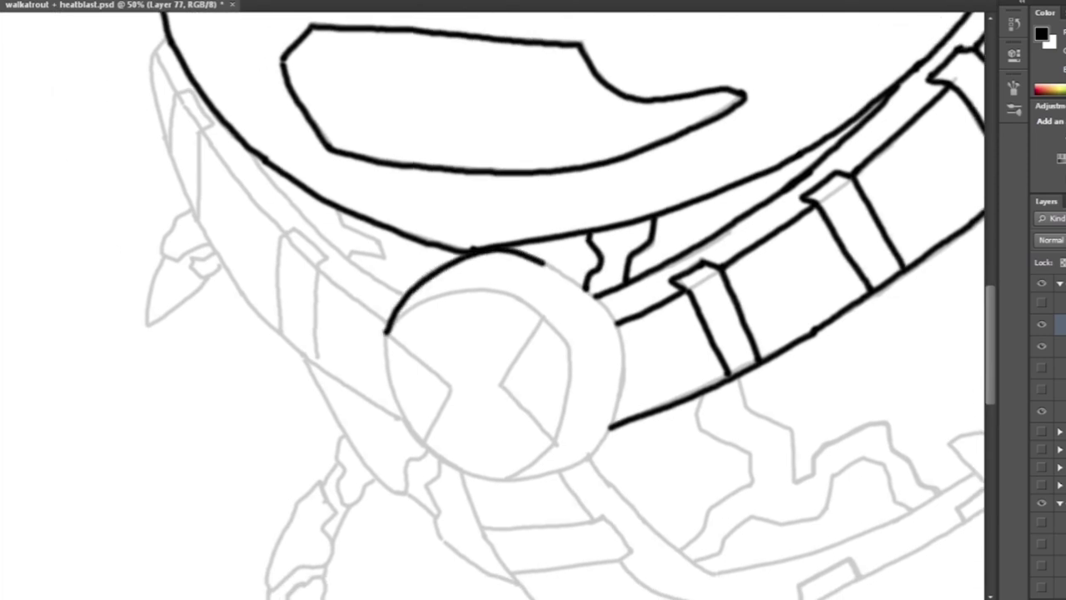
scroll(499, 309, "down", 6)
scroll(500, 308, "right", 5)
mouse_move(477, 135)
left_mouse_down()
mouse_move(482, 166)
mouse_move(478, 245)
mouse_move(449, 285)
left_mouse_up()
mouse_move(252, 154)
left_mouse_down()
mouse_move(275, 263)
mouse_move(450, 285)
left_mouse_up()
scroll(499, 308, "up", 2)
scroll(499, 308, "left", 2)
Ink the emblem's inner ring and the hourglass shape inside it
mouse_move(332, 226)
left_mouse_down()
mouse_move(446, 185)
mouse_move(501, 223)
left_mouse_up()
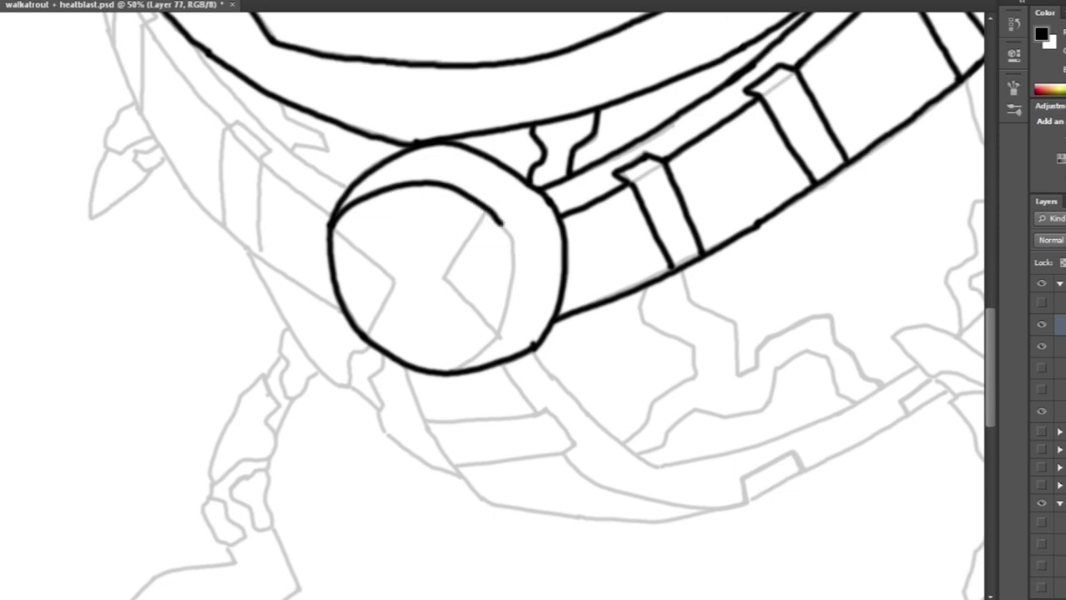
mouse_move(512, 268)
left_mouse_down()
mouse_move(506, 317)
mouse_move(453, 370)
left_mouse_up()
scroll(455, 254, "down", 3)
scroll(456, 254, "up", 3)
mouse_move(484, 223)
left_mouse_down()
mouse_move(445, 281)
mouse_move(496, 344)
left_mouse_up()
key("ctrl+z")
mouse_move(332, 238)
left_mouse_down()
mouse_move(393, 298)
mouse_move(362, 349)
left_mouse_up()
scroll(362, 350, "down", 3)
scroll(362, 350, "up", 2)
scroll(533, 333, "up", 1)
mouse_move(429, 245)
left_mouse_down()
mouse_move(450, 283)
mouse_move(482, 293)
left_mouse_up()
Ink the edges of the collar band's left half and the crack mark beneath the left jaw
scroll(532, 333, "up", 1)
scroll(533, 333, "left", 1)
mouse_move(302, 155)
left_mouse_down()
mouse_move(310, 257)
mouse_move(337, 318)
left_mouse_up()
scroll(532, 333, "down", 2)
scroll(533, 333, "down", 1)
mouse_move(265, 155)
left_mouse_down()
mouse_move(338, 264)
mouse_move(464, 355)
left_mouse_up()
scroll(533, 333, "up", 2)
scroll(532, 333, "left", 2)
scroll(533, 333, "right", 2)
left_click_drag(411, 200, 498, 285)
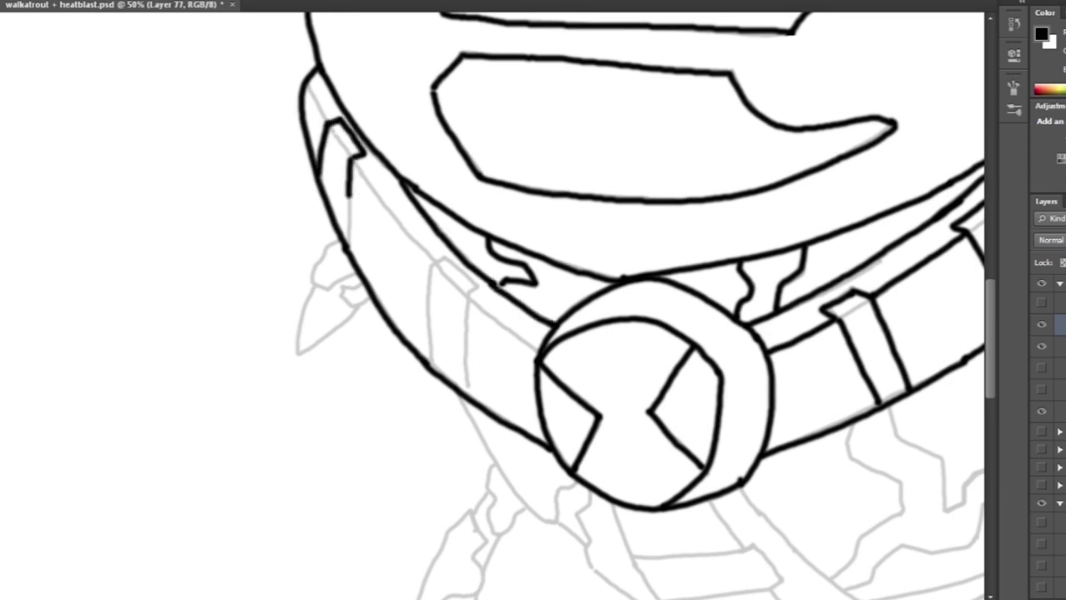
Ink the cross straps and connecting edge lines on the left half of the collar band
left_click_drag(457, 268, 480, 295)
left_click_drag(435, 261, 428, 368)
left_click_drag(472, 290, 466, 397)
scroll(533, 333, "up", 2)
left_click_drag(315, 135, 337, 176)
mouse_move(361, 213)
left_mouse_down()
mouse_move(437, 309)
mouse_move(544, 397)
mouse_move(310, 248)
mouse_move(354, 250)
left_mouse_up()
Ink the small fin and its rocky markings behind the left side of the collar band
scroll(533, 333, "down", 2)
left_click_drag(334, 258, 367, 288)
mouse_move(312, 265)
left_mouse_down()
mouse_move(291, 333)
mouse_move(358, 288)
left_mouse_up()
scroll(533, 333, "down", 3)
scroll(533, 333, "right", 3)
Ink the pointed fin below the left collar band and the rocky patches on the upper left leg
left_click_drag(413, 258, 385, 302)
mouse_move(296, 170)
left_mouse_down()
mouse_move(356, 266)
mouse_move(353, 296)
left_mouse_up()
mouse_move(326, 238)
left_mouse_down()
mouse_move(387, 295)
mouse_move(338, 309)
left_mouse_up()
scroll(533, 333, "down", 2)
scroll(533, 333, "left", 2)
mouse_move(395, 177)
left_mouse_down()
mouse_move(380, 275)
mouse_move(349, 237)
left_mouse_up()
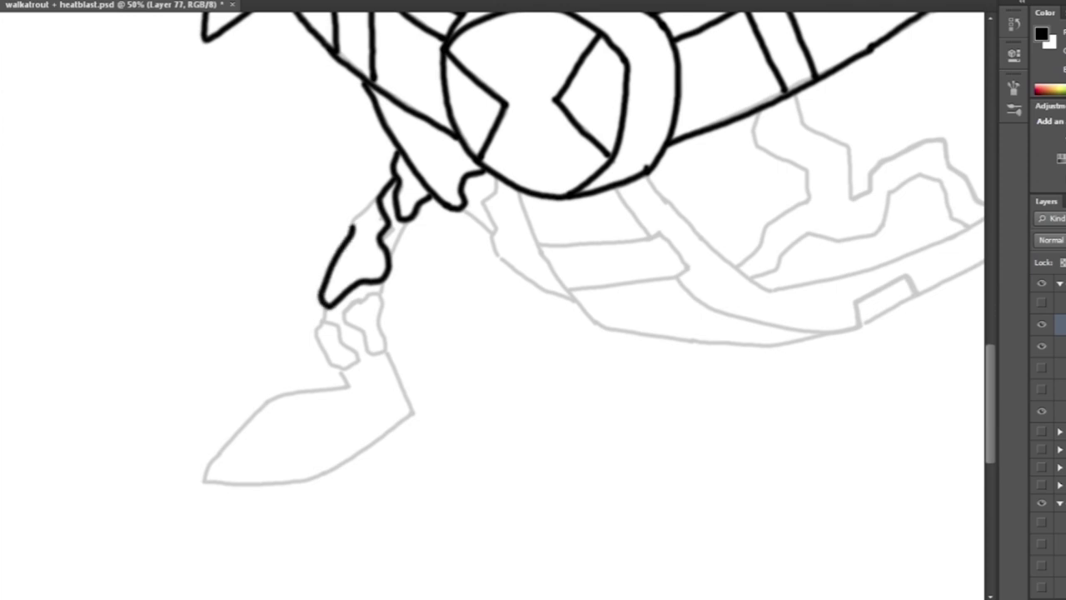
Ink the lower left leg and the outline of the left foot
mouse_move(380, 284)
left_mouse_down()
mouse_move(359, 353)
mouse_move(321, 328)
mouse_move(411, 410)
left_mouse_up()
scroll(533, 333, "down", 2)
scroll(533, 333, "left", 2)
mouse_move(263, 339)
left_mouse_down()
mouse_move(296, 305)
mouse_move(408, 261)
left_mouse_up()
left_click_drag(305, 356, 470, 285)
key("ctrl+minus")
key("ctrl+plus")
Ink the lower body outline from beneath the emblem along the belly to the right leg, including the rectangular notch
mouse_move(266, 192)
left_mouse_down()
mouse_move(329, 337)
mouse_move(379, 353)
left_mouse_up()
left_click_drag(263, 230, 223, 268)
key("ctrl+minus")
scroll(533, 333, "down", 2)
scroll(533, 333, "left", 1)
mouse_move(287, 237)
left_mouse_down()
mouse_move(366, 374)
mouse_move(583, 383)
left_mouse_up()
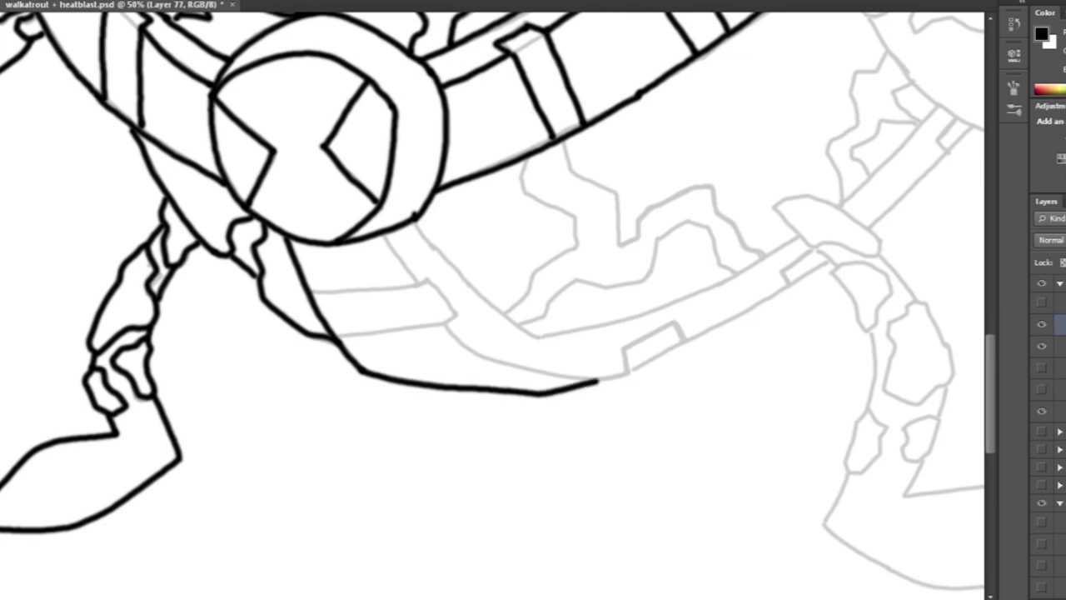
mouse_move(828, 262)
left_mouse_down()
mouse_move(624, 372)
mouse_move(684, 337)
left_mouse_up()
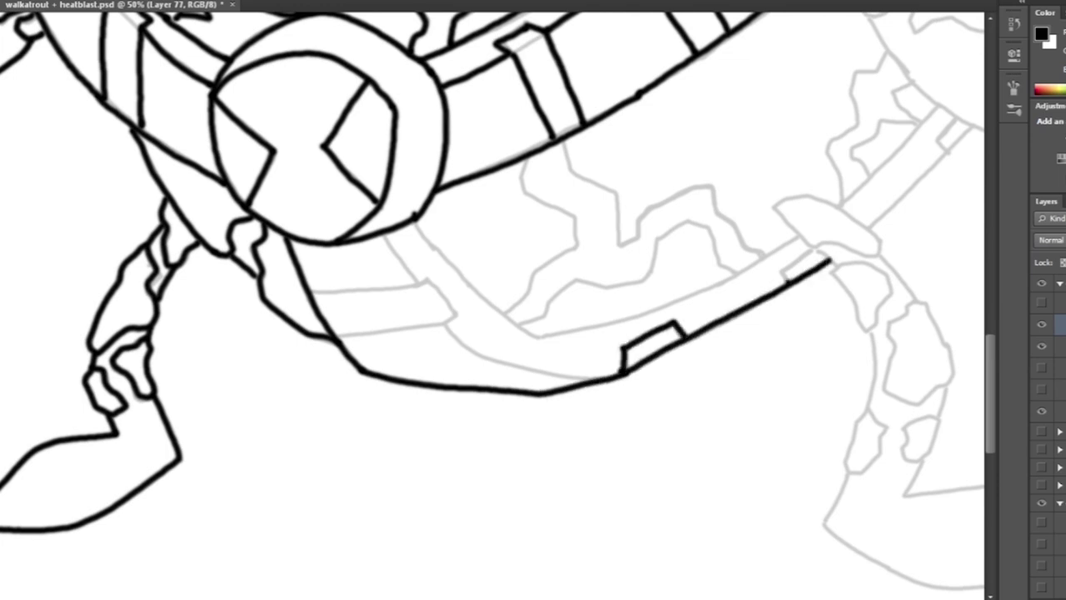
Ink the inner edge of the belly band and the cross strip lines below the emblem
mouse_move(414, 219)
left_mouse_down()
mouse_move(526, 331)
mouse_move(789, 244)
left_mouse_up()
left_click_drag(312, 293, 429, 280)
mouse_move(337, 336)
left_mouse_down()
mouse_move(454, 316)
mouse_move(560, 378)
left_mouse_up()
scroll(308, 456, "down", 2)
scroll(579, 392, "up", 2)
Ink the jagged crack lines across the belly between the collar band and the lower band
mouse_move(364, 198)
left_mouse_down()
mouse_move(403, 289)
mouse_move(354, 351)
left_mouse_up()
mouse_move(360, 360)
left_mouse_down()
mouse_move(500, 281)
mouse_move(577, 307)
left_mouse_up()
mouse_move(405, 185)
left_mouse_down()
mouse_move(469, 283)
mouse_move(582, 265)
mouse_move(601, 293)
left_mouse_up()
left_click_drag(583, 333, 433, 421)
Ink the pointed oval plate above the right leg and the band notch beside it
mouse_move(576, 173)
left_mouse_down()
mouse_move(523, 271)
mouse_move(531, 325)
left_mouse_up()
mouse_move(602, 206)
left_mouse_down()
mouse_move(584, 225)
mouse_move(583, 250)
left_mouse_up()
mouse_move(576, 242)
left_mouse_down()
mouse_move(539, 284)
mouse_move(570, 253)
left_mouse_up()
left_click_drag(563, 282, 544, 301)
scroll(533, 300, "down", 2)
scroll(533, 300, "up", 2)
left_click_drag(499, 250, 550, 366)
left_click_drag(583, 416, 417, 217)
Ink the rocky patches and side contours of the upper right leg
scroll(533, 299, "up", 1)
mouse_move(438, 133)
left_mouse_down()
mouse_move(463, 170)
mouse_move(574, 200)
mouse_move(439, 132)
left_mouse_up()
left_click_drag(574, 132, 524, 179)
left_click_drag(533, 300, 498, 273)
left_click_drag(488, 167, 460, 193)
mouse_move(478, 202)
left_mouse_down()
mouse_move(546, 183)
mouse_move(541, 255)
left_mouse_up()
left_click_drag(551, 235, 506, 276)
left_click_drag(533, 333, 500, 229)
mouse_move(491, 167)
left_mouse_down()
mouse_move(508, 292)
mouse_move(454, 331)
left_mouse_up()
Ink the lower part of the right leg with its remaining rocky patches
left_click_drag(533, 300, 514, 391)
mouse_move(481, 127)
left_mouse_down()
mouse_move(529, 190)
mouse_move(494, 237)
mouse_move(533, 331)
mouse_move(583, 204)
left_mouse_up()
left_click_drag(533, 333, 550, 233)
mouse_move(587, 208)
left_mouse_down()
mouse_move(581, 246)
mouse_move(535, 268)
mouse_move(533, 350)
mouse_move(667, 340)
left_mouse_up()
left_click_drag(456, 323, 426, 389)
left_click_drag(583, 417, 519, 322)
Ink the outline of the right foot over the grey sketch
left_click_drag(359, 292, 408, 241)
mouse_move(409, 240)
left_mouse_down()
mouse_move(449, 270)
mouse_move(630, 326)
mouse_move(726, 298)
left_mouse_up()
left_click_drag(646, 193, 726, 298)
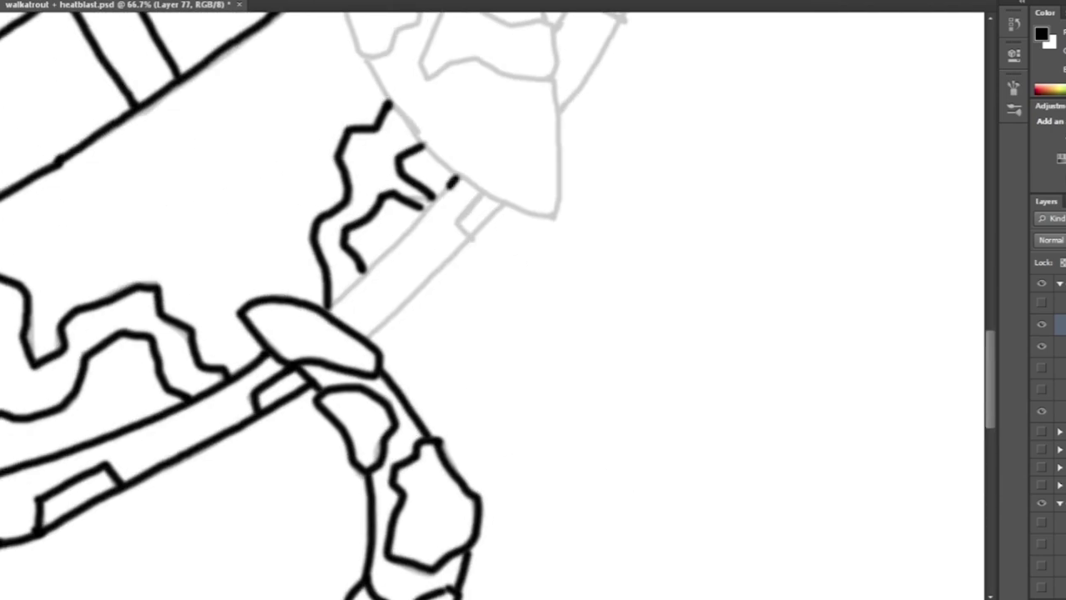
Ink the narrow band running from the oval plate up to the pointed side fin, including its small notch
left_click_drag(454, 180, 328, 312)
left_click_drag(498, 208, 367, 337)
left_click_drag(457, 224, 486, 189)
key("ctrl+minus")
key("ctrl+minus")
key("ctrl+minus")
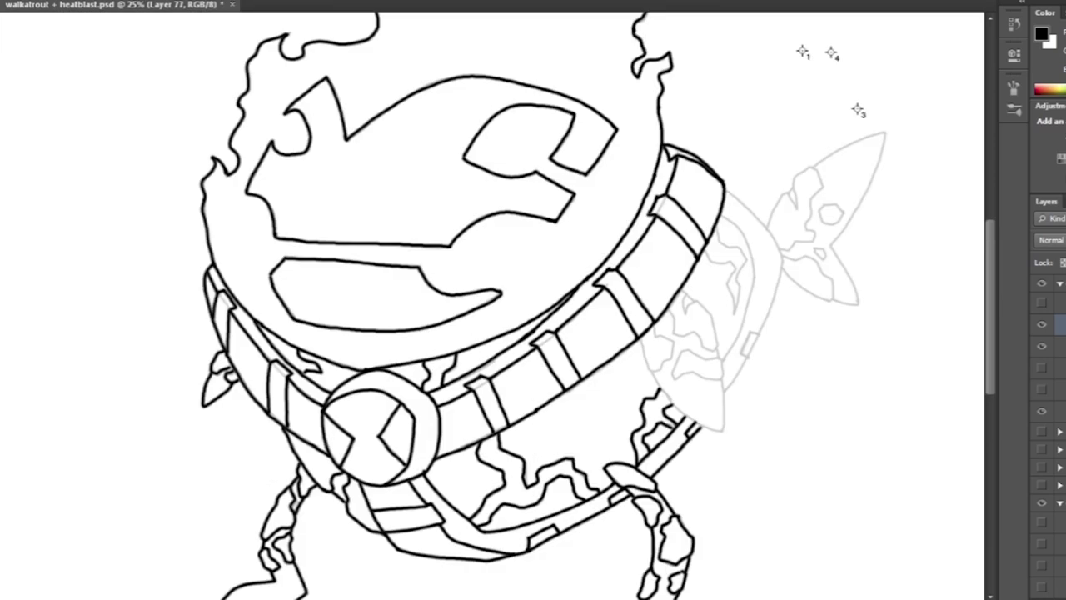
Ink the pointed side fin below the collar's right part together with its rocky patches
key("ctrl+plus")
key("ctrl+plus")
key("ctrl+plus")
left_click_drag(477, 107, 483, 165)
mouse_move(486, 148)
left_mouse_down()
mouse_move(523, 139)
mouse_move(573, 248)
left_mouse_up()
mouse_move(453, 169)
left_mouse_down()
mouse_move(486, 215)
mouse_move(570, 254)
left_mouse_up()
mouse_move(400, 195)
left_mouse_down()
mouse_move(426, 294)
mouse_move(390, 318)
left_mouse_up()
left_click_drag(368, 231, 390, 318)
mouse_move(482, 264)
left_mouse_down()
mouse_move(454, 337)
mouse_move(583, 291)
left_mouse_up()
scroll(500, 300, "down", 3)
mouse_move(388, 216)
left_mouse_down()
mouse_move(479, 331)
mouse_move(581, 379)
left_mouse_up()
left_click_drag(579, 235, 584, 371)
scroll(499, 300, "down", 3)
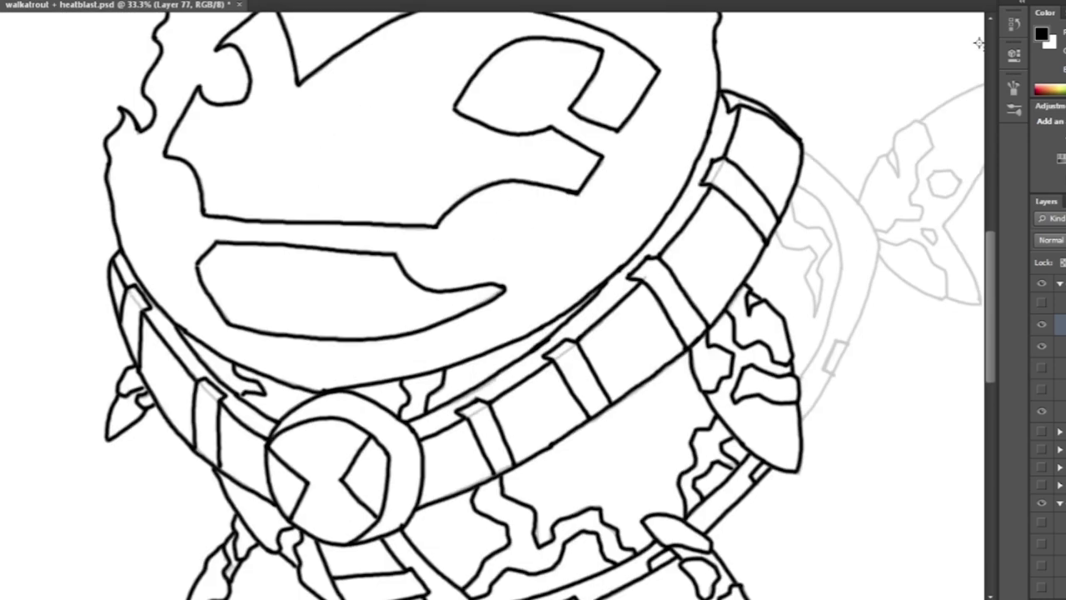
Ink the body's back contour from the collar past the tail base, with the curved inner band line and its cracks
scroll(500, 250, "up", 2)
mouse_move(508, 152)
left_mouse_down()
mouse_move(556, 198)
mouse_move(550, 293)
mouse_move(548, 250)
mouse_move(486, 199)
left_mouse_up()
mouse_move(528, 79)
left_mouse_down()
mouse_move(592, 135)
mouse_move(641, 220)
left_mouse_up()
scroll(500, 300, "down", 4)
left_click_drag(626, 117, 513, 344)
scroll(500, 300, "down", 2)
mouse_move(508, 97)
left_mouse_down()
mouse_move(556, 148)
mouse_move(578, 211)
left_mouse_up()
mouse_move(579, 159)
left_mouse_down()
mouse_move(530, 308)
mouse_move(528, 242)
mouse_move(581, 199)
mouse_move(571, 292)
mouse_move(538, 342)
mouse_move(553, 303)
left_mouse_up()
Ink the tail fin's two lobes with their rocky patches and small holes
scroll(500, 300, "up", 2)
mouse_move(562, 250)
left_mouse_down()
mouse_move(583, 233)
mouse_move(563, 254)
left_mouse_up()
left_click_drag(546, 326, 551, 340)
left_click_drag(553, 303, 532, 351)
mouse_move(524, 204)
left_mouse_down()
mouse_move(665, 141)
mouse_move(646, 223)
mouse_move(608, 297)
left_mouse_up()
left_click_drag(583, 333, 543, 204)
mouse_move(575, 154)
left_mouse_down()
mouse_move(515, 239)
mouse_move(562, 309)
left_mouse_up()
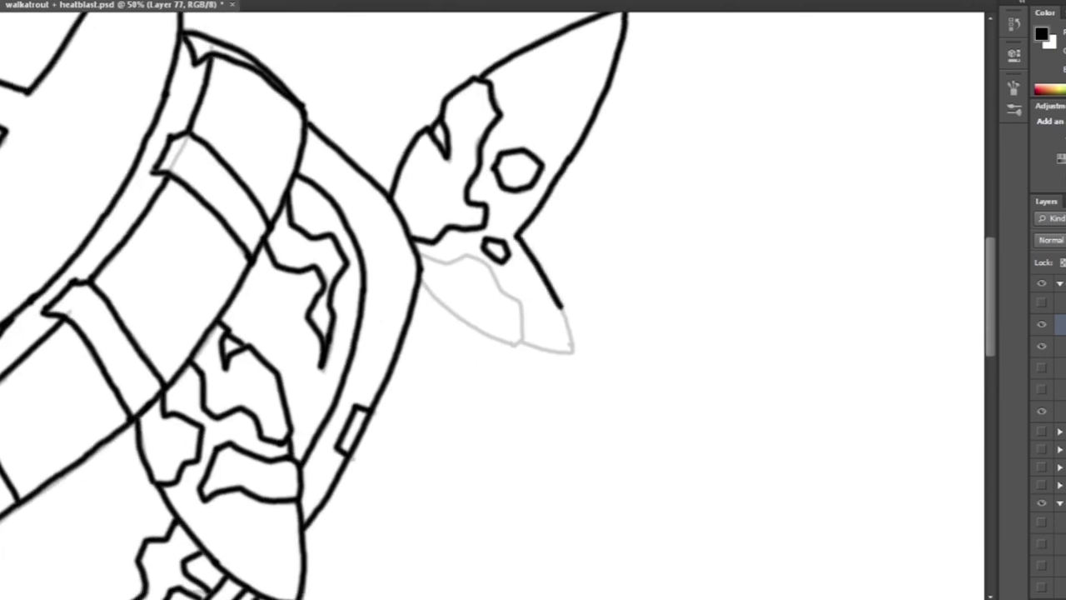
mouse_move(463, 255)
left_mouse_down()
mouse_move(523, 333)
mouse_move(517, 343)
left_mouse_up()
left_click_drag(421, 280, 500, 340)
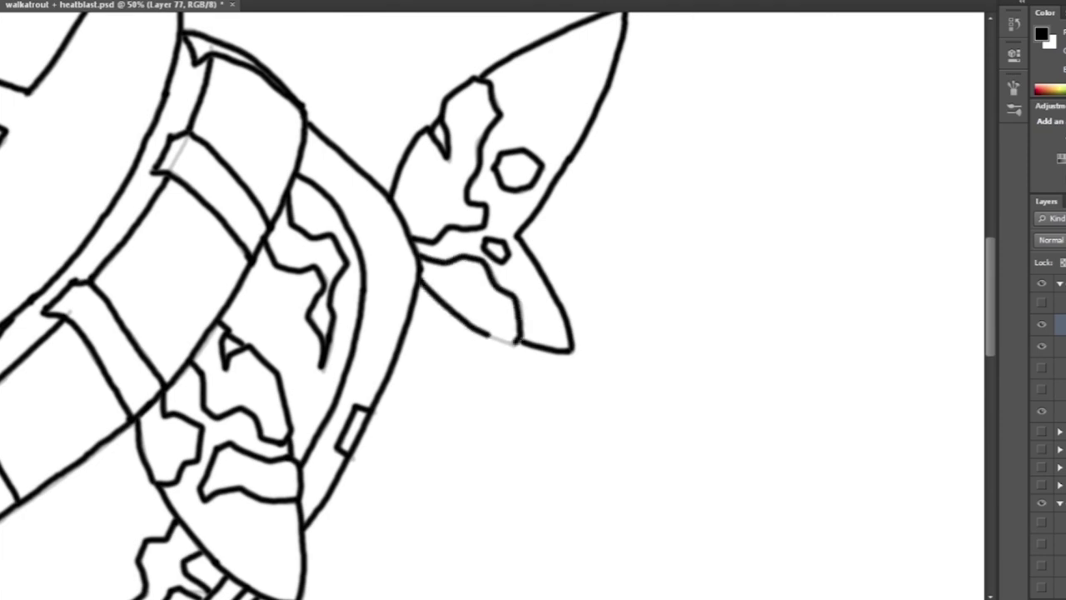
key("ctrl+0")
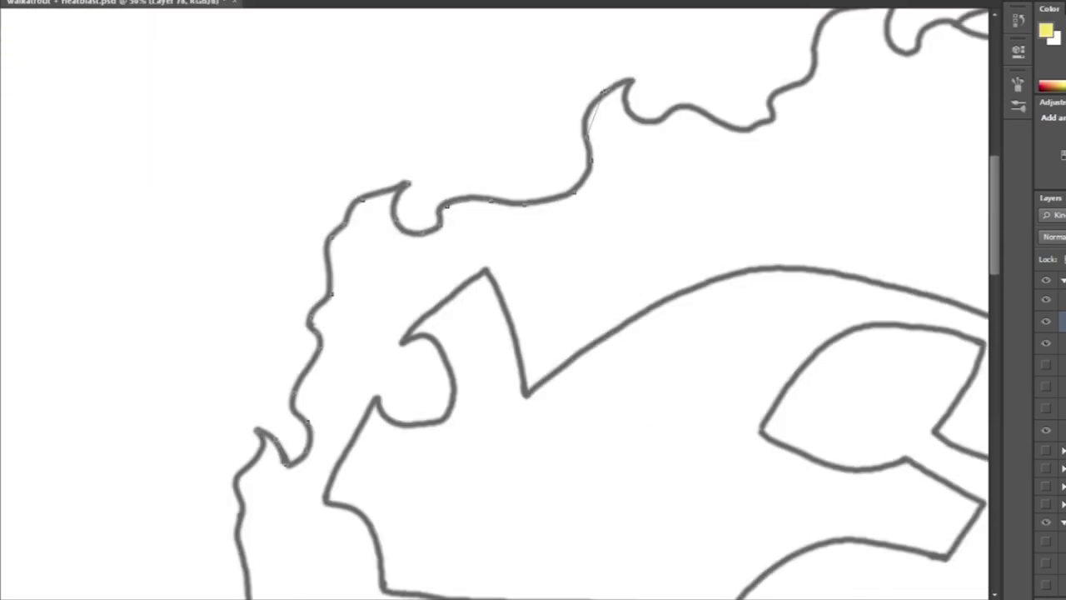
Trace the flame outline around the head as a path and stroke it in yellow with the Pencil
scroll(725, 129, "up", 3)
key("ctrl+plus")
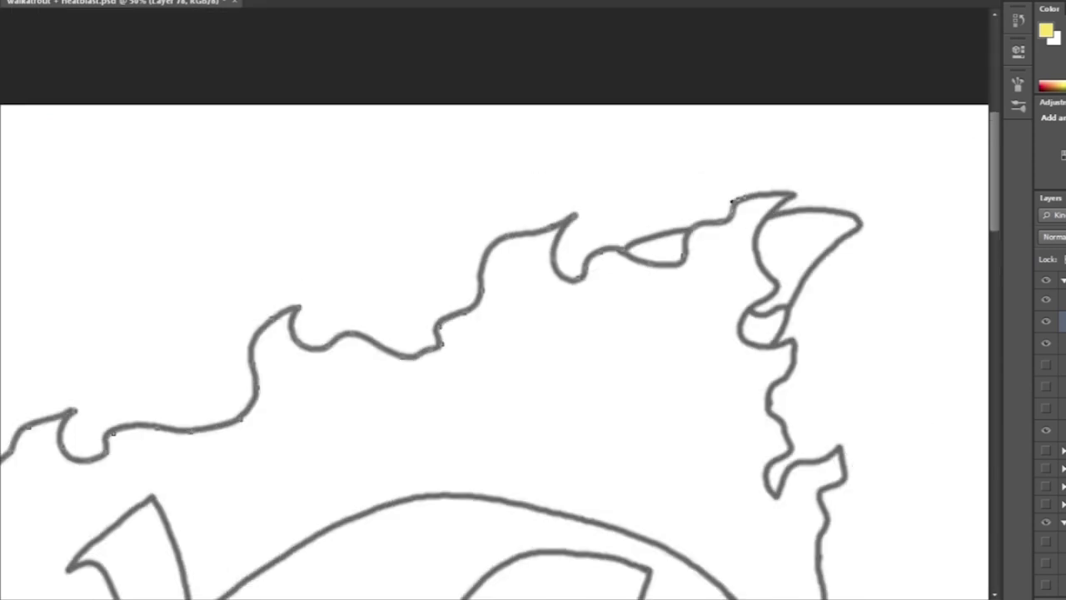
key("ctrl+minus")
right_click(752, 255)
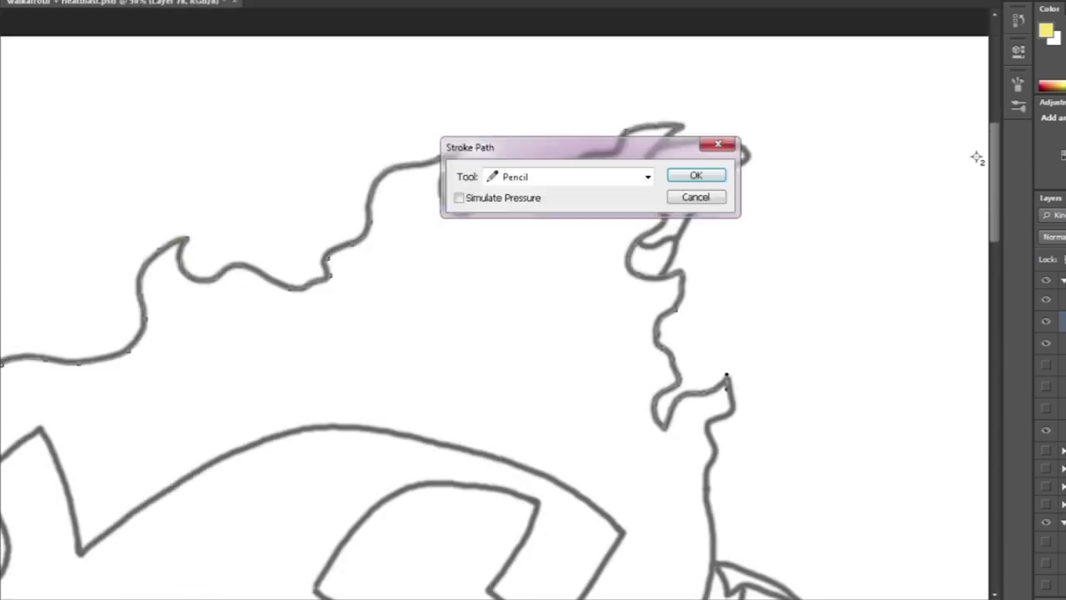
key("Return")
scroll(533, 333, "down", 5)
scroll(532, 333, "up", 8)
scroll(533, 333, "down", 3)
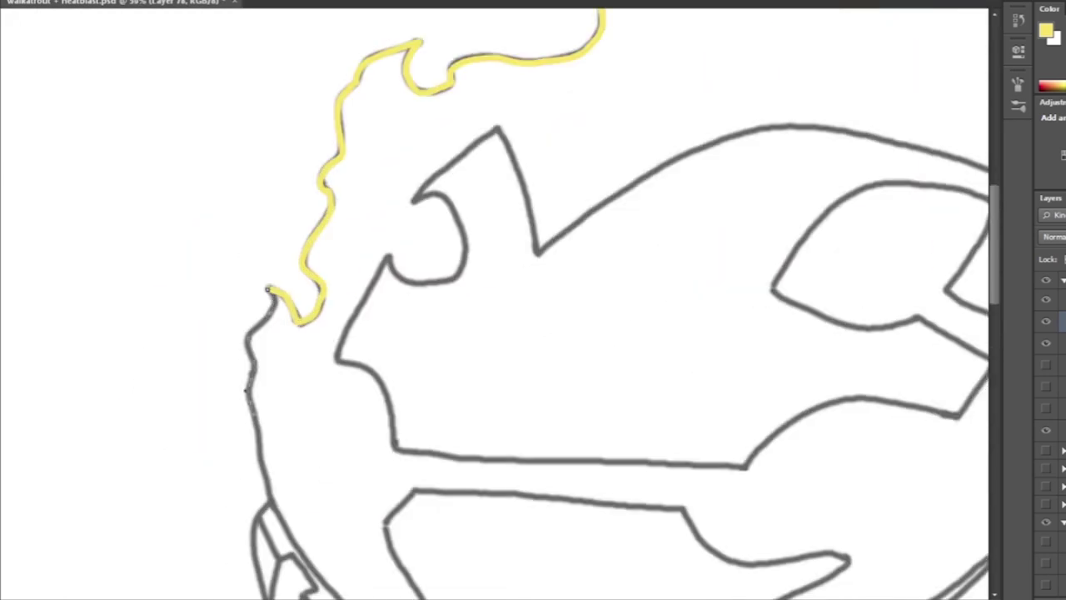
Continue the path around the head's sides and rounded lower contour and stroke it in yellow
scroll(533, 333, "down", 10)
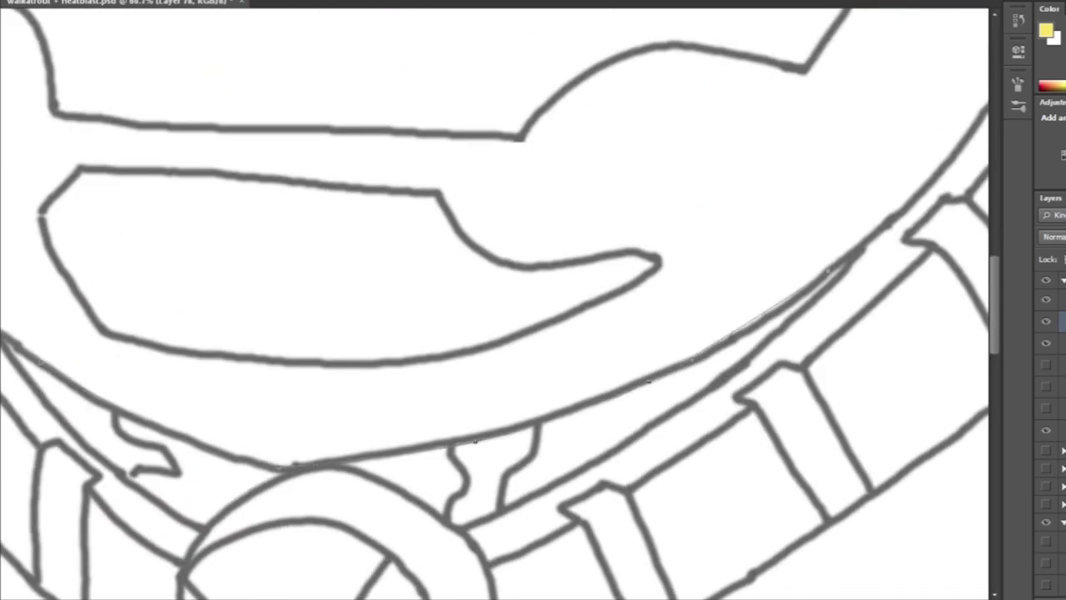
scroll(606, 403, "up", 10)
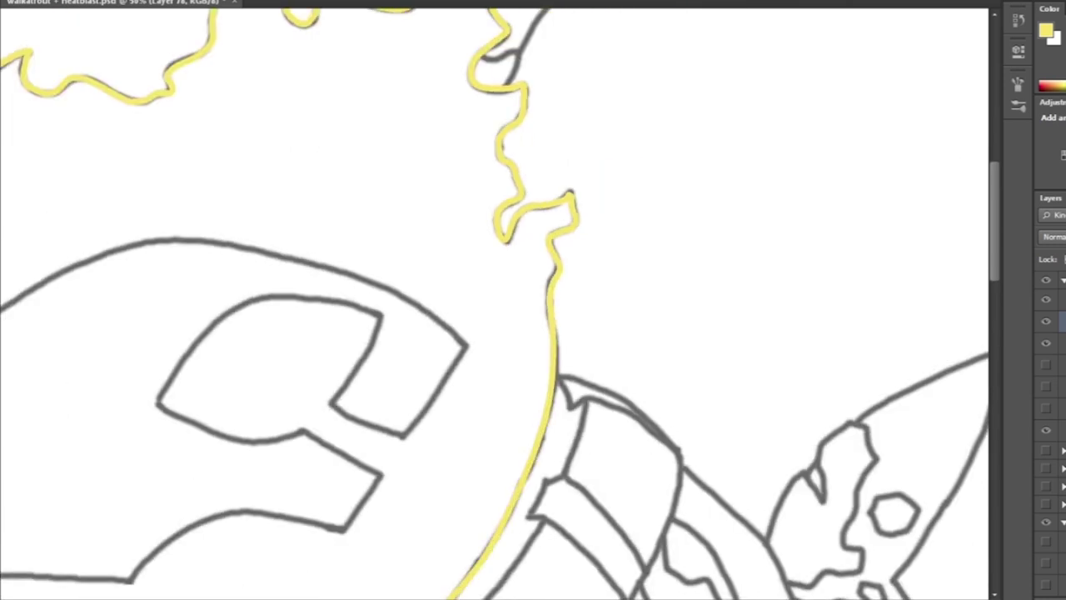
scroll(501, 281, "up", 5)
key("Return")
Switch to black and trace the face patch, eye and mouth outlines as stroked paths
key("d")
key("Return")
scroll(415, 377, "down", 5)
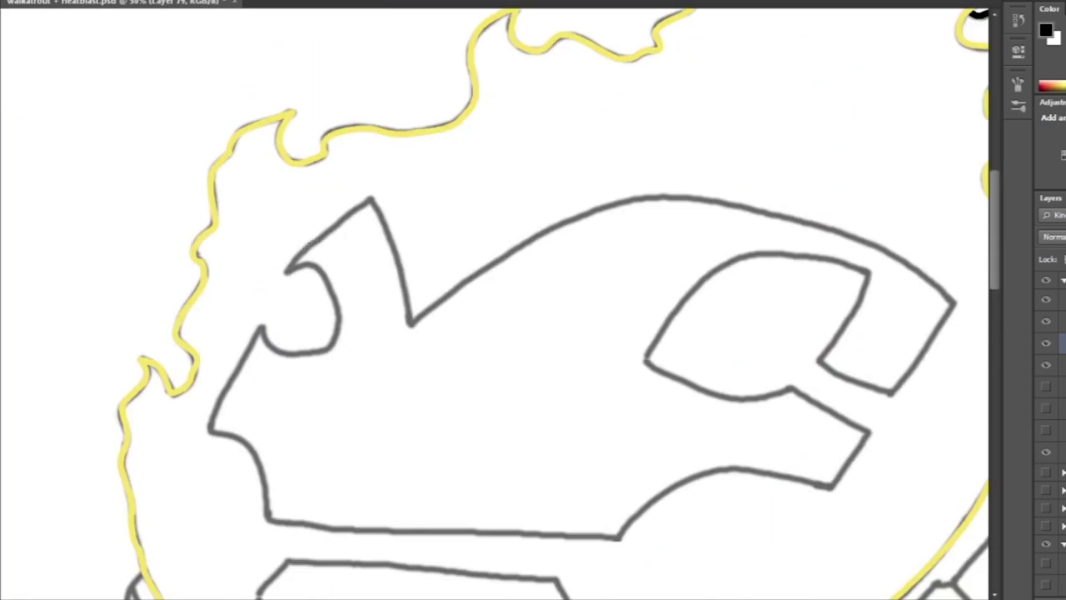
left_click_drag(583, 333, 437, 304)
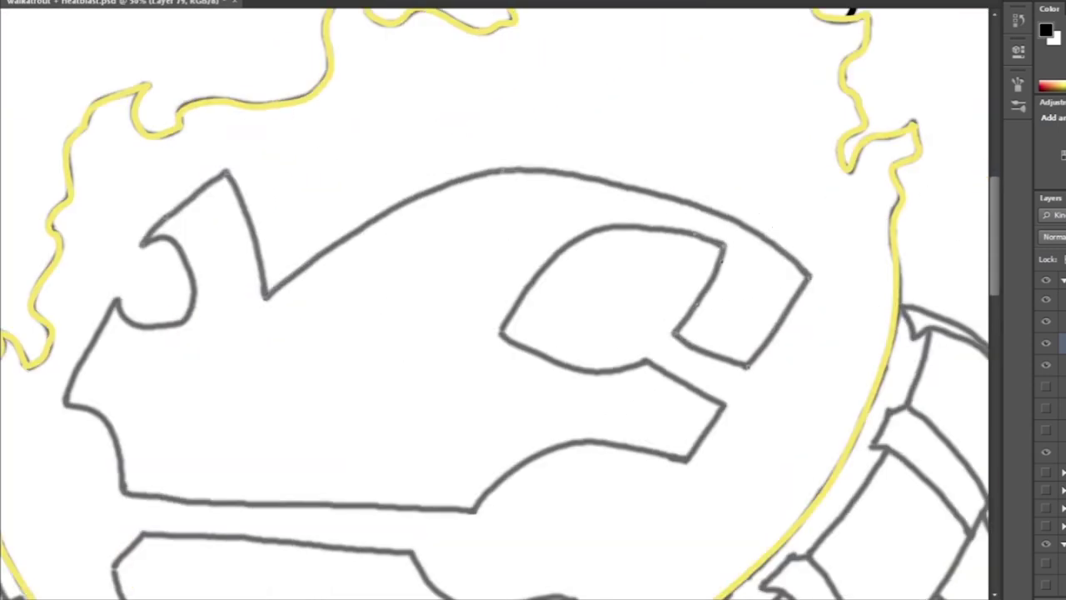
scroll(552, 364, "down", 2)
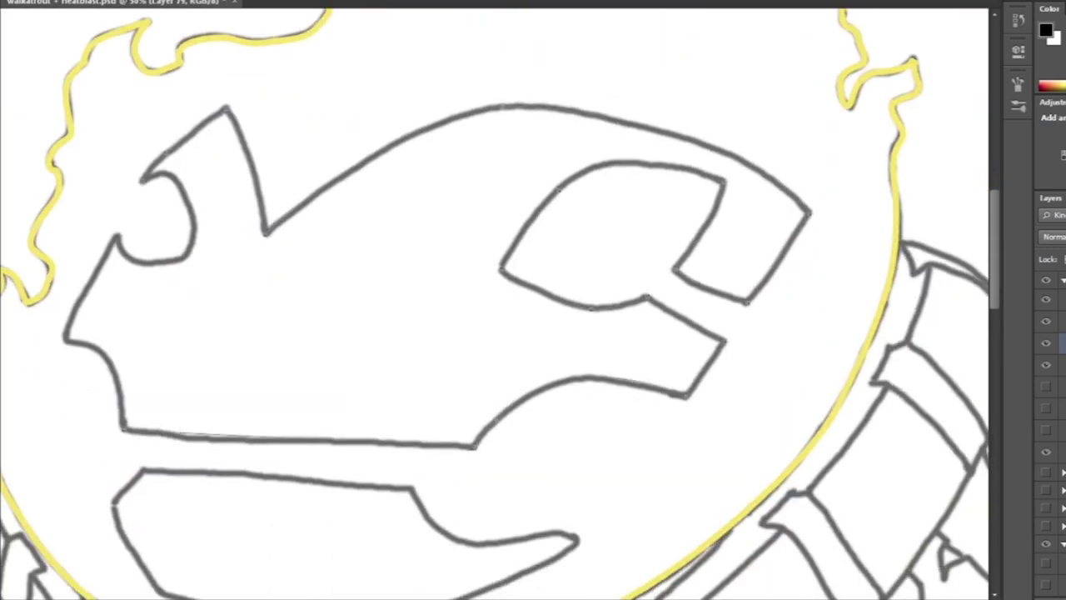
scroll(495, 304, "left", 2)
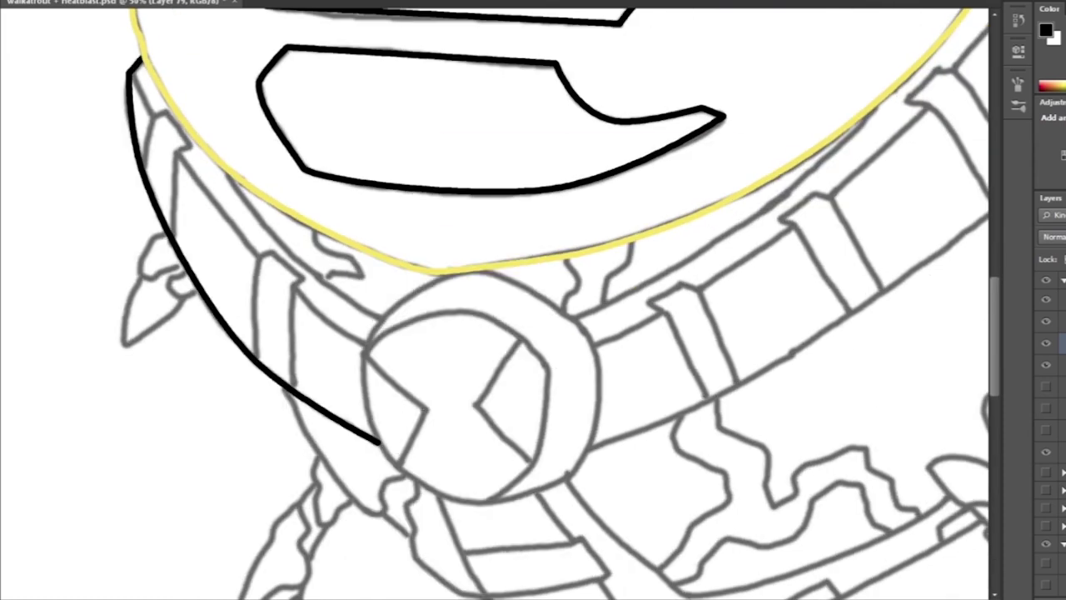
Stroke the collar's left part, the small left fin's patches and the round emblem's outer ring in black
right_click(319, 209)
key("Escape")
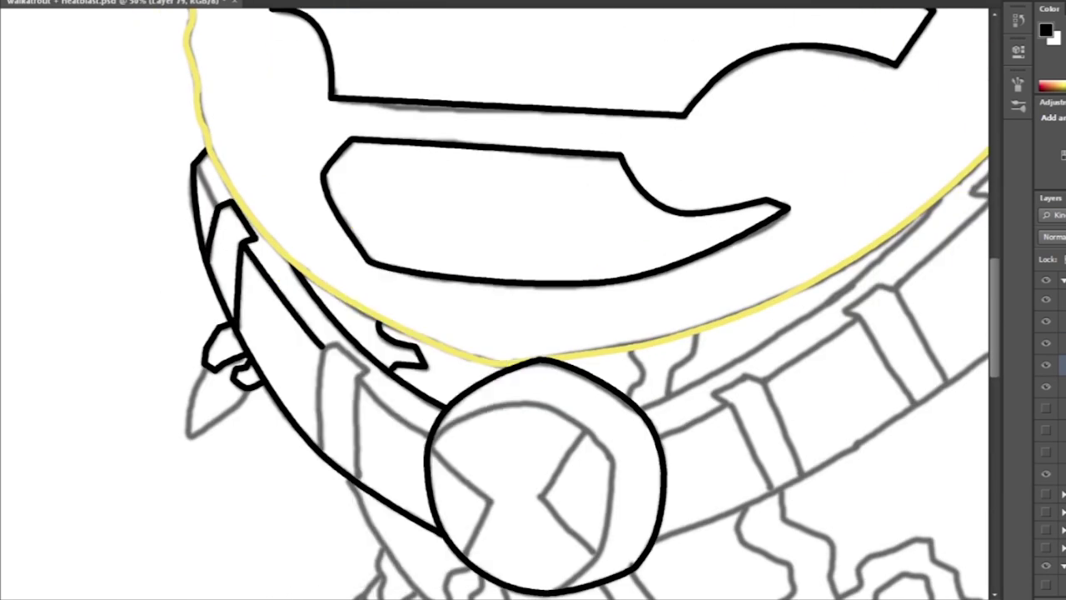
scroll(533, 300, "down", 4)
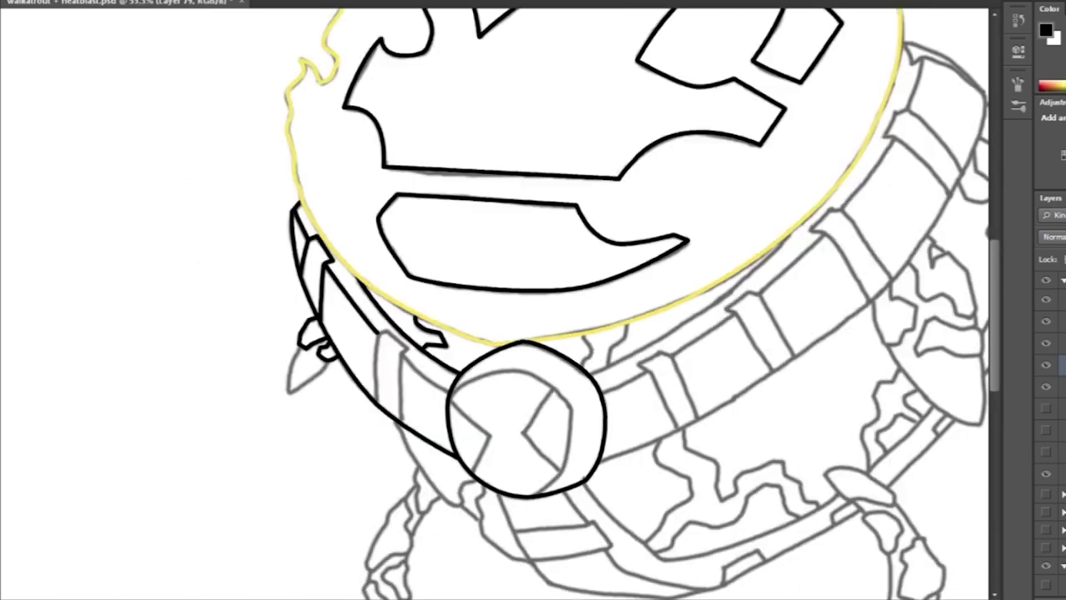
scroll(533, 300, "up", 2)
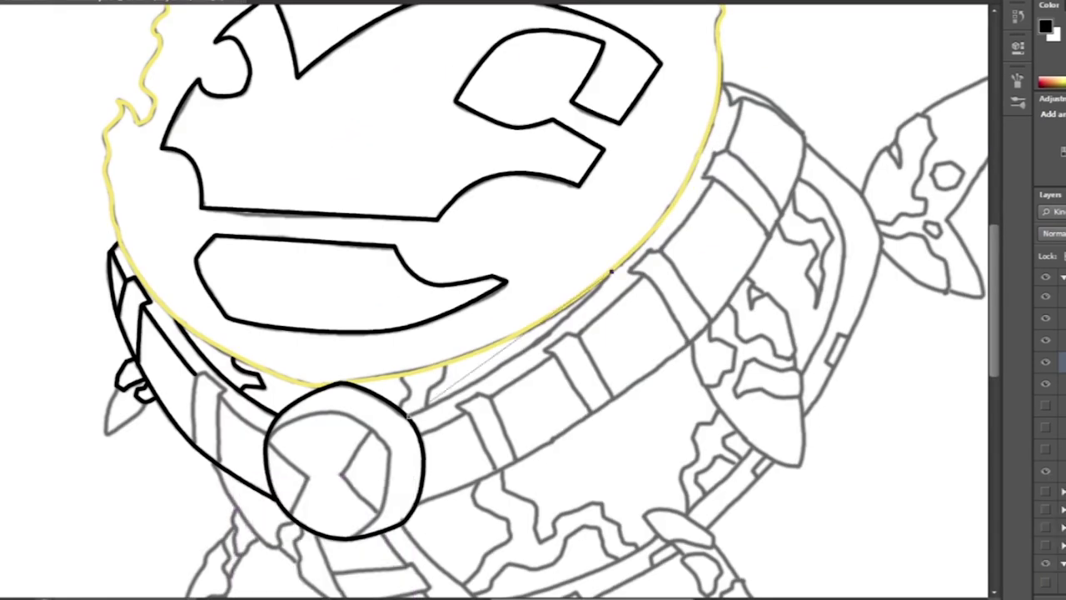
Trace the upper and outer edges of the collar to the right of the emblem and stroke them in black
left_click(612, 271, "shift")
scroll(533, 299, "down", 2)
scroll(533, 300, "up", 2)
scroll(549, 302, "down", 1)
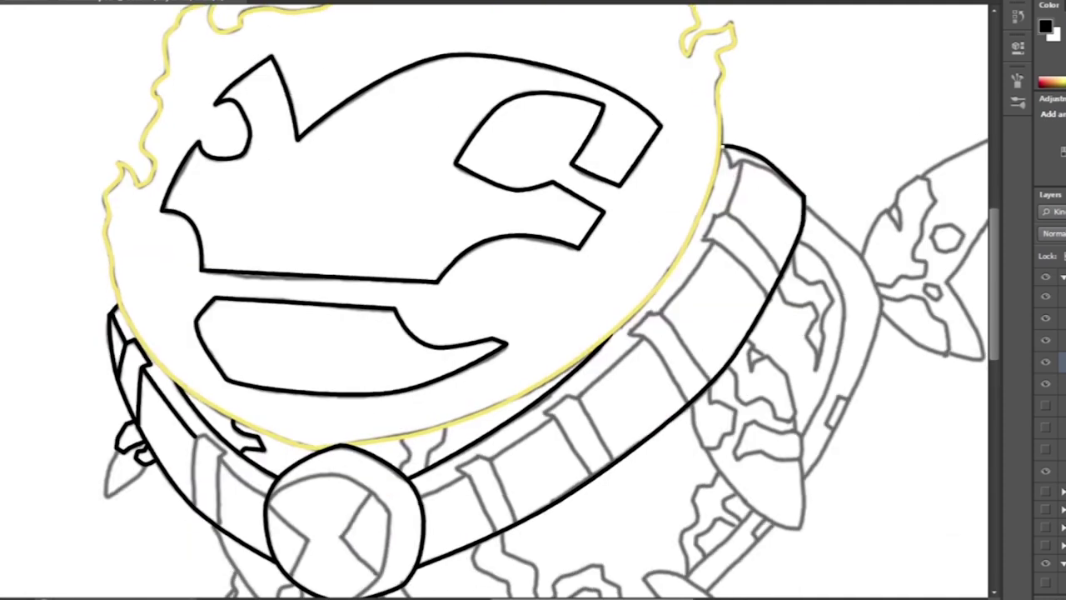
left_click(804, 200, "shift")
left_click(778, 271, "shift")
Stroke the straps across the collar's right side and the collar edge between them in black
scroll(662, 265, "down", 2)
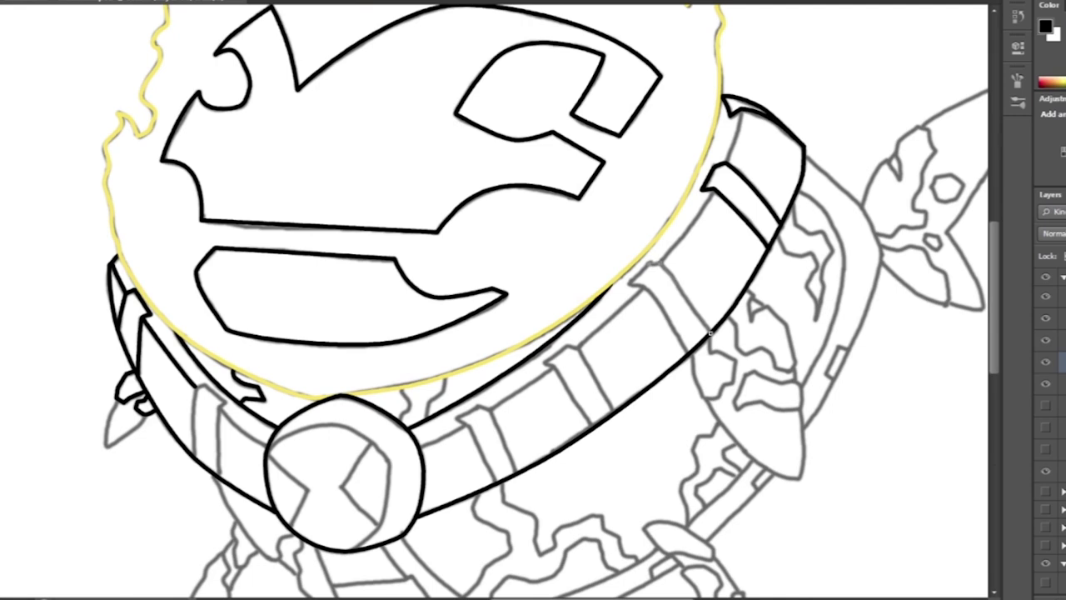
left_click_drag(710, 332, 686, 354)
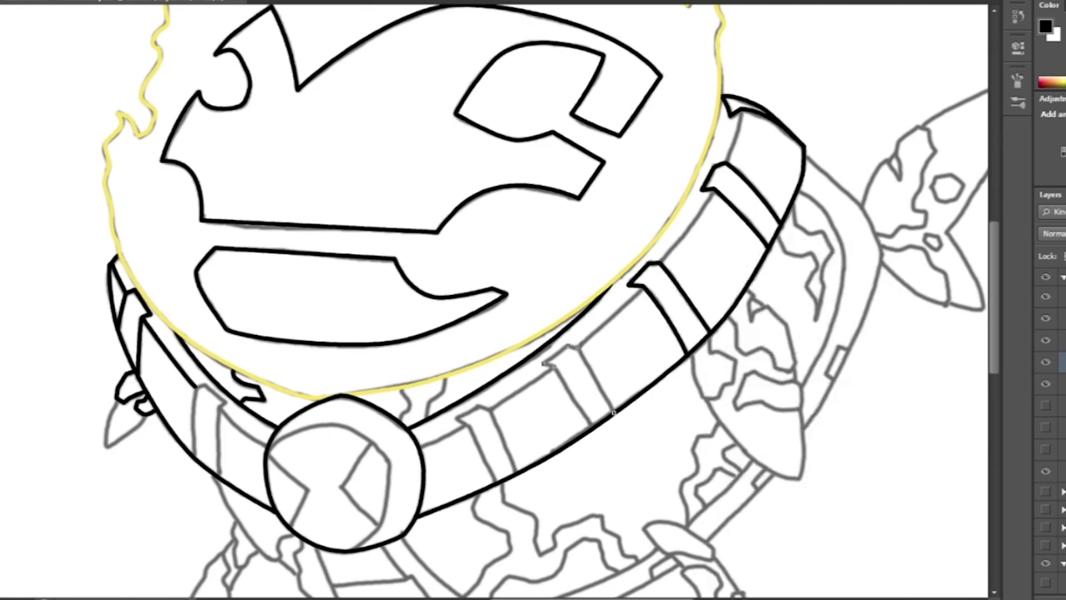
left_click_drag(612, 410, 591, 426)
left_click_drag(516, 475, 497, 491)
scroll(497, 491, "up", 1)
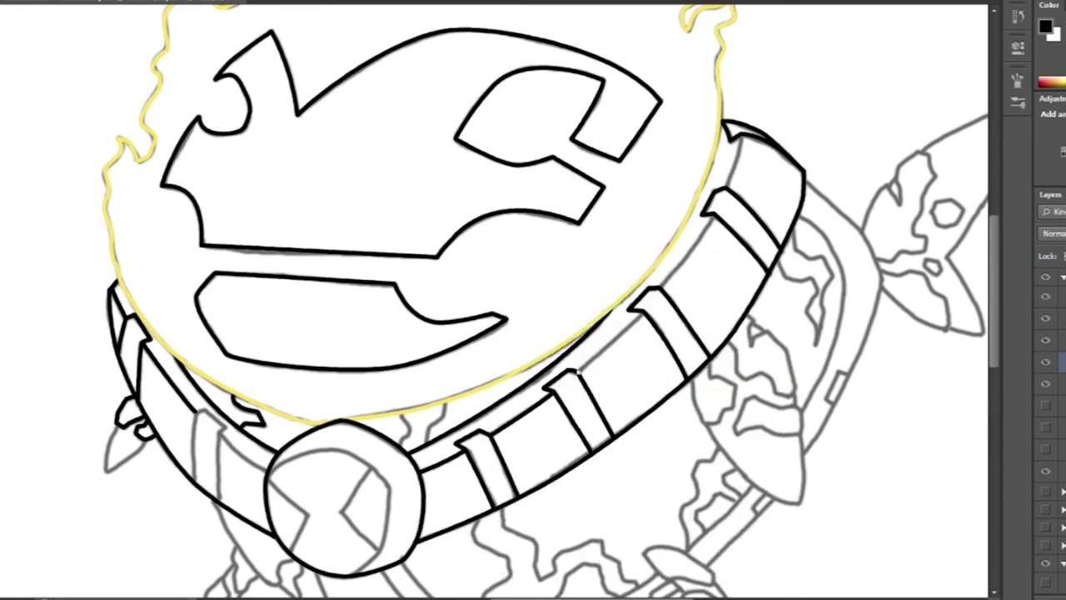
scroll(721, 246, "up", 1)
scroll(731, 167, "down", 3)
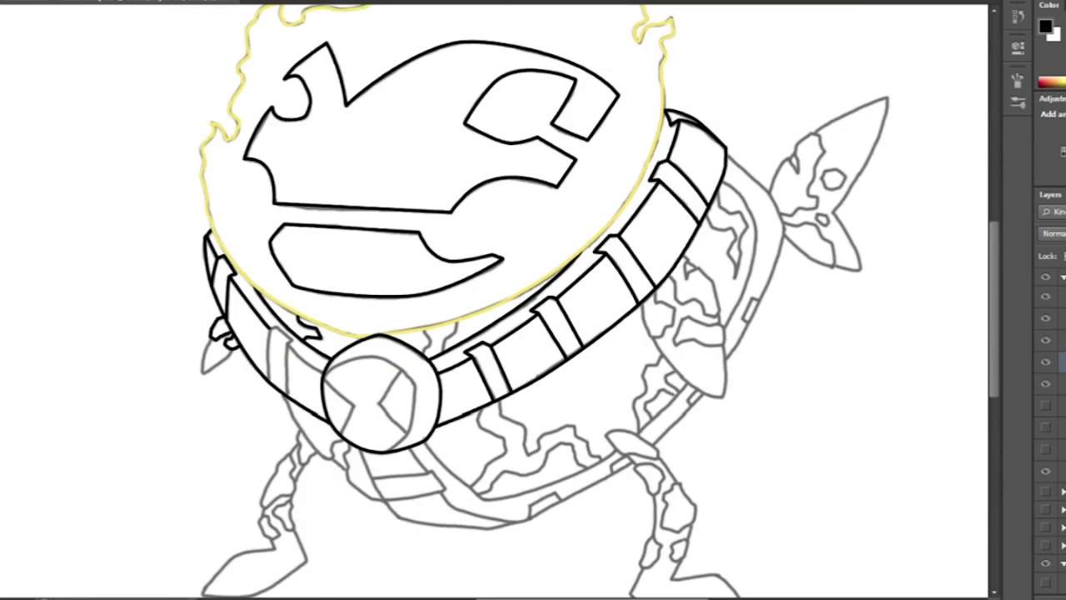
Stroke the collar strap left of the emblem and the edge line joining it to the emblem with the Pencil
scroll(583, 249, "down", 2)
scroll(300, 348, "up", 3)
left_click(265, 314)
left_click(268, 214)
right_click(390, 210)
left_click(440, 322)
scroll(441, 321, "down", 2)
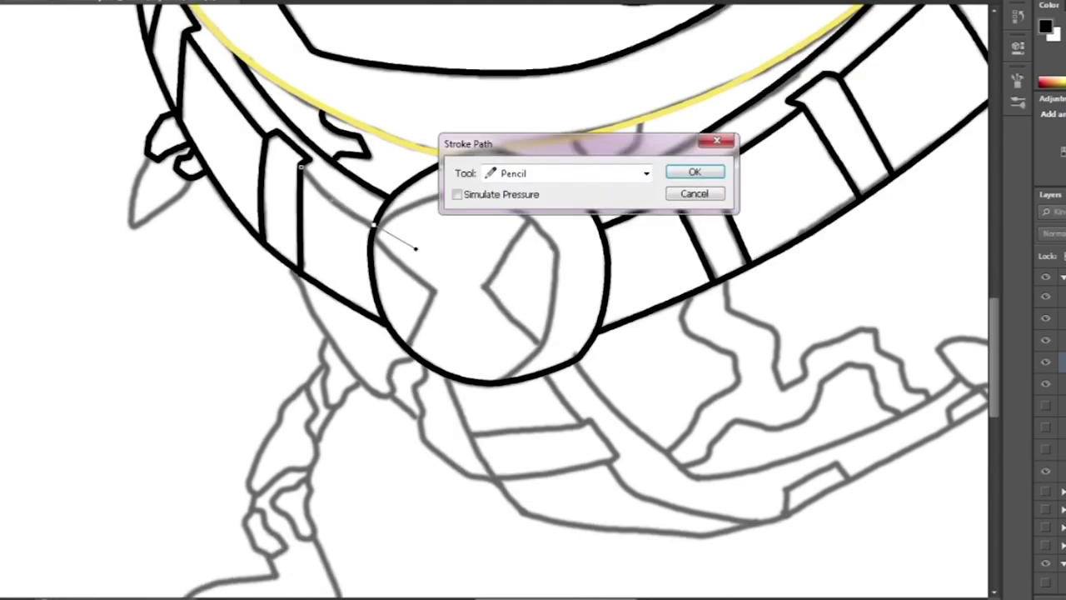
key("Return")
Trace the emblem's inner ring as a curved path and stroke it in black
left_click_drag(476, 189, 528, 197)
left_click(372, 249)
right_click(371, 250)
left_click(424, 380)
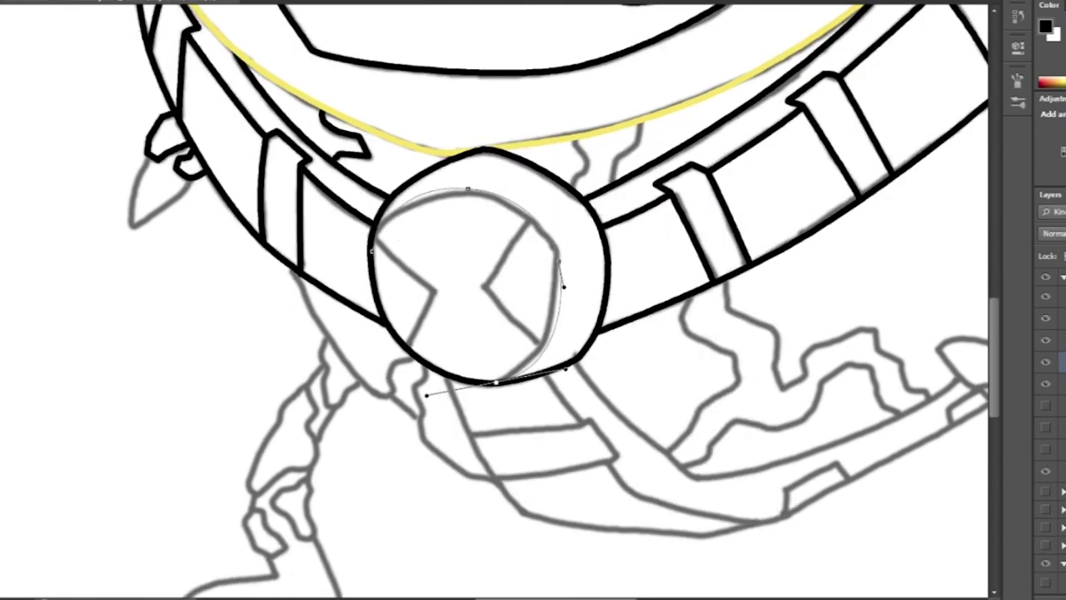
key("Return")
scroll(424, 381, "down", 2)
scroll(424, 381, "up", 2)
Trace the rocky patch at the top of the left leg and stroke it in black
left_click(385, 185)
left_click(386, 205)
left_click(387, 220)
left_click(384, 248)
left_click(387, 276)
left_click(414, 254)
left_click(430, 242)
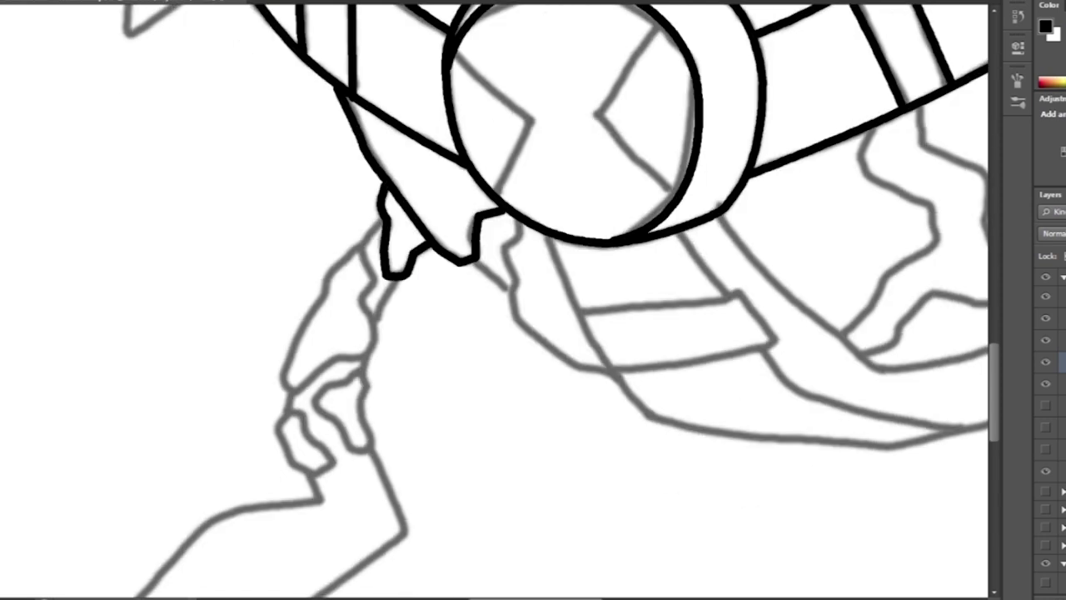
key("Return")
Stroke the remaining rocky patches of the left leg in black
scroll(500, 300, "down", 1)
key("Return")
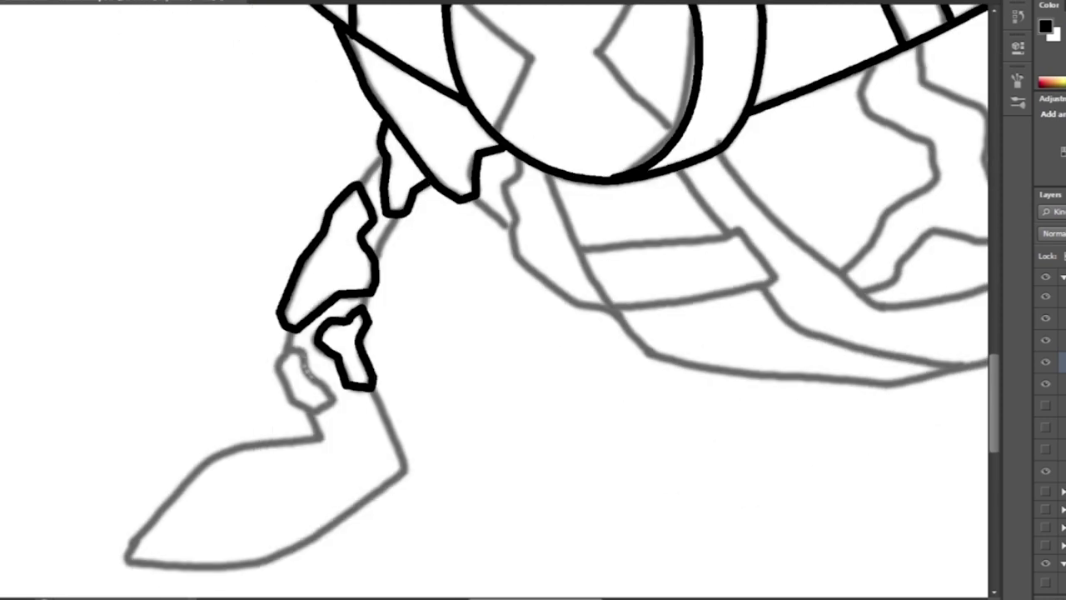
key("Return")
Trace the jagged body contour from below the emblem to the lower band and stroke it in black
scroll(499, 300, "up", 1)
left_click(507, 239)
left_click(519, 310)
left_click(620, 365)
right_click(559, 213)
left_click(605, 319)
key("Return")
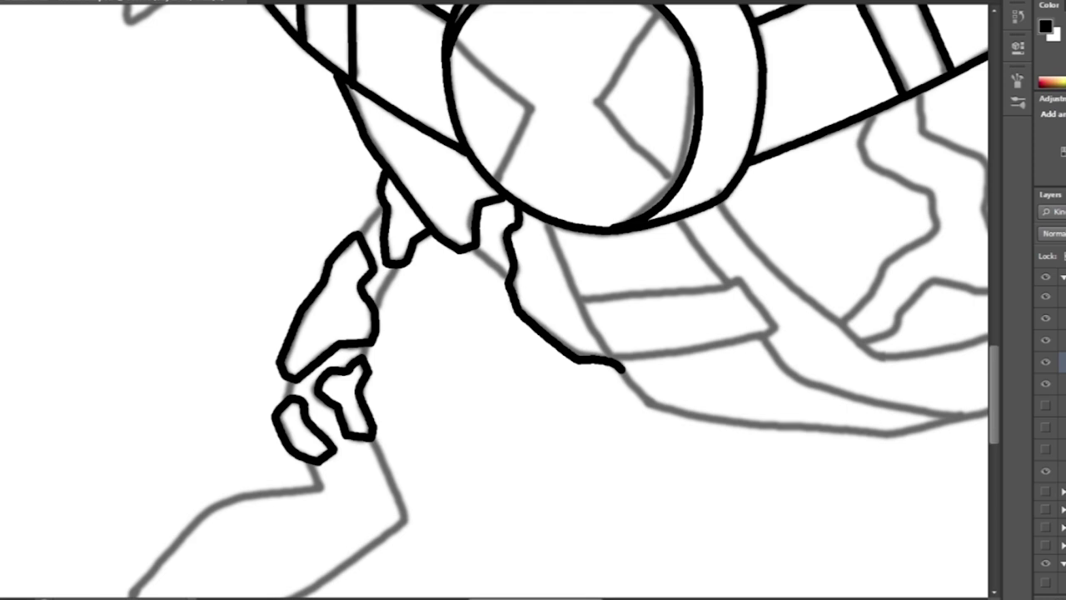
Stroke the lower band's long upper and lower edges across the belly in black
scroll(719, 467, "down", 1)
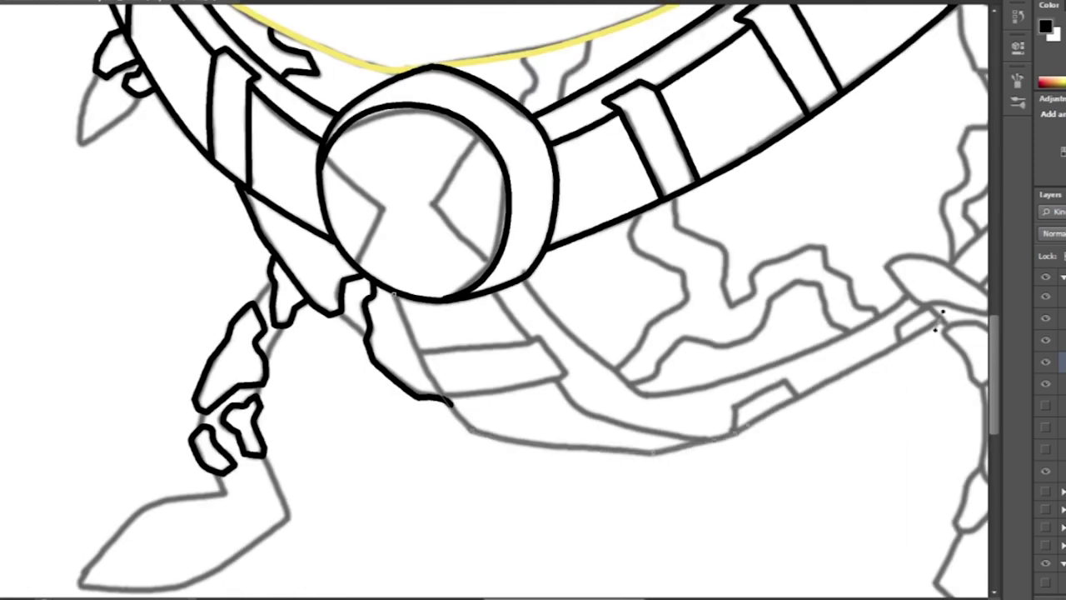
key("Return")
key("Return")
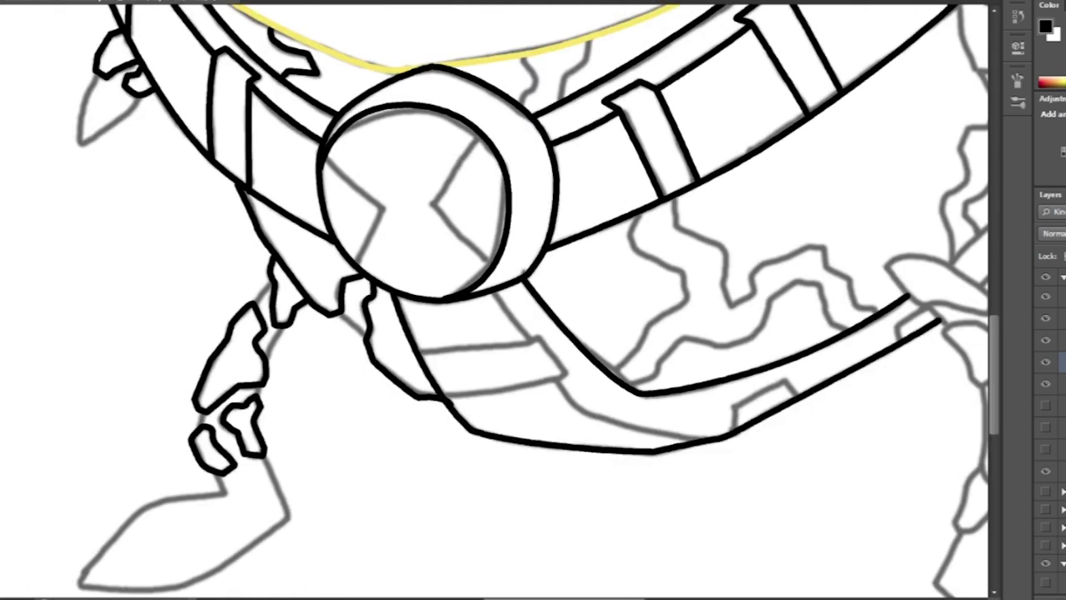
Stroke the short segments joining the rocky patches at the top of the left leg in yellow
scroll(533, 300, "down", 1)
right_click(433, 250)
left_click(491, 355)
right_click(474, 247)
left_click(504, 354)
scroll(583, 317, "up", 2)
key("ctrl+z")
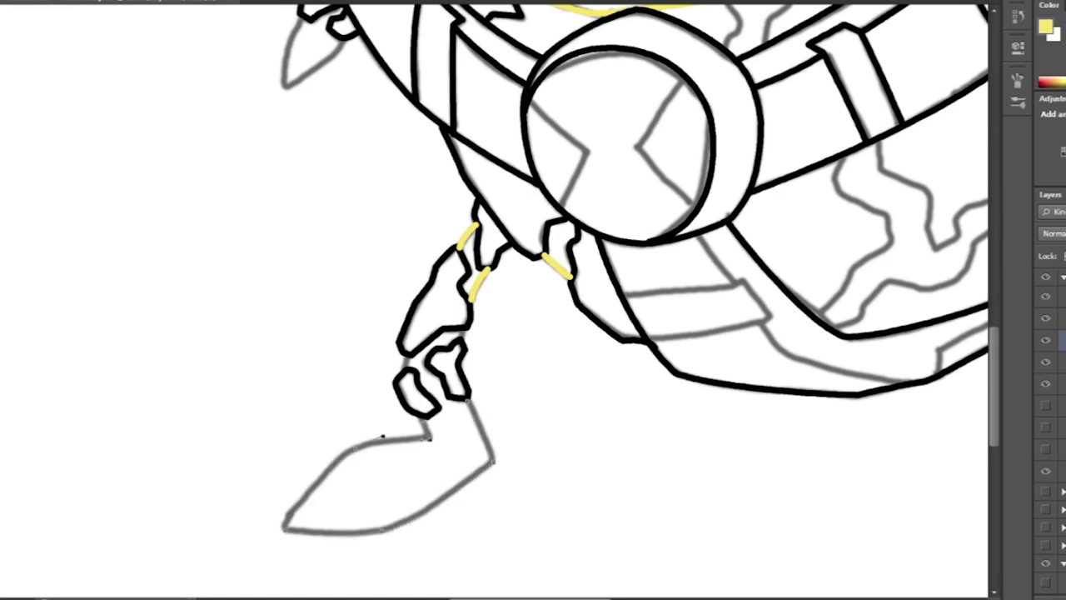
Stroke the left foot's outline and the left leg's remaining joining segments in yellow
scroll(639, 271, "down", 1)
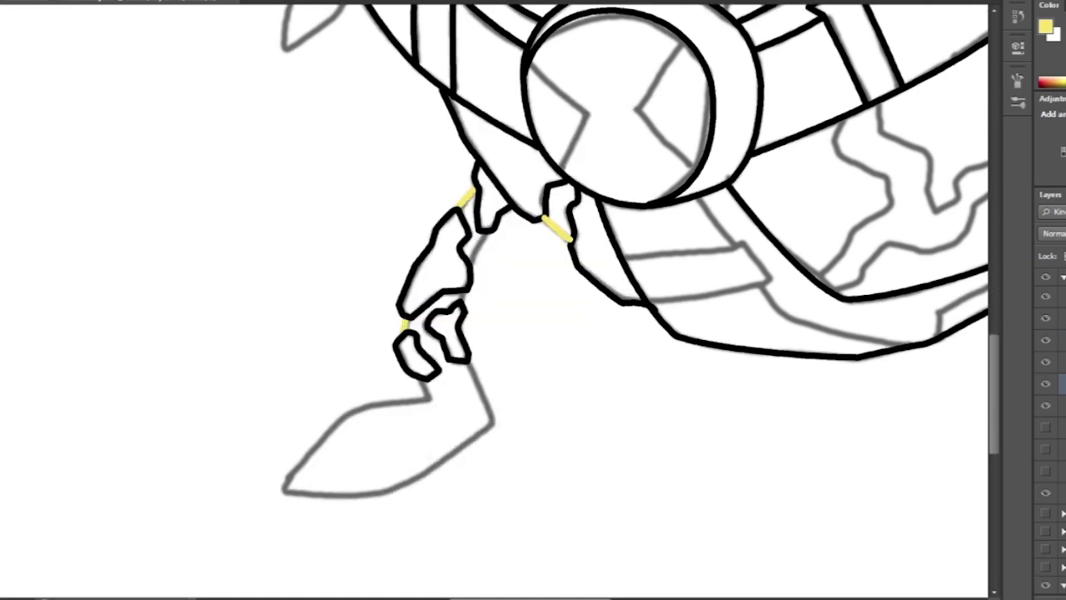
key("Return")
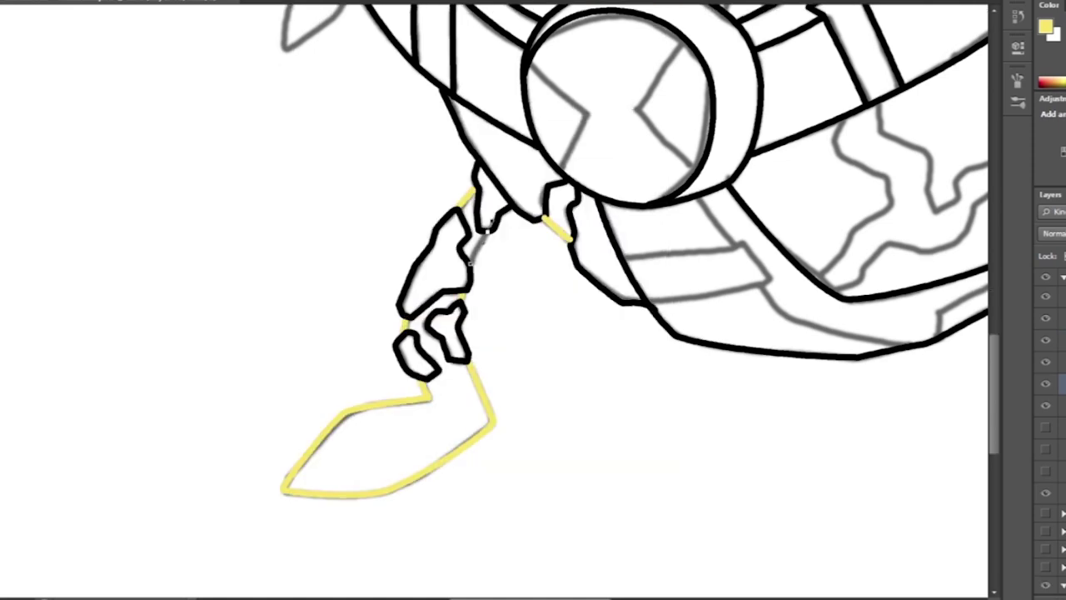
scroll(499, 299, "up", 2)
scroll(500, 300, "right", 5)
key("Return")
Switch to black and stroke the lower band's cross strap and the curved line beneath it
key("d")
key("Return")
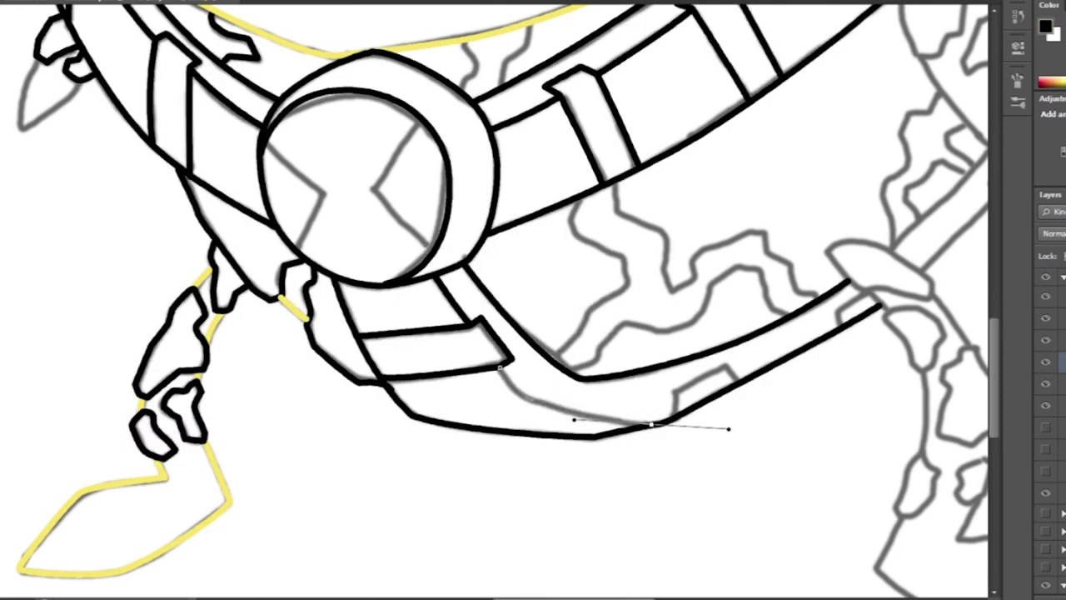
left_click(677, 414)
key("Return")
scroll(829, 333, "up", 2)
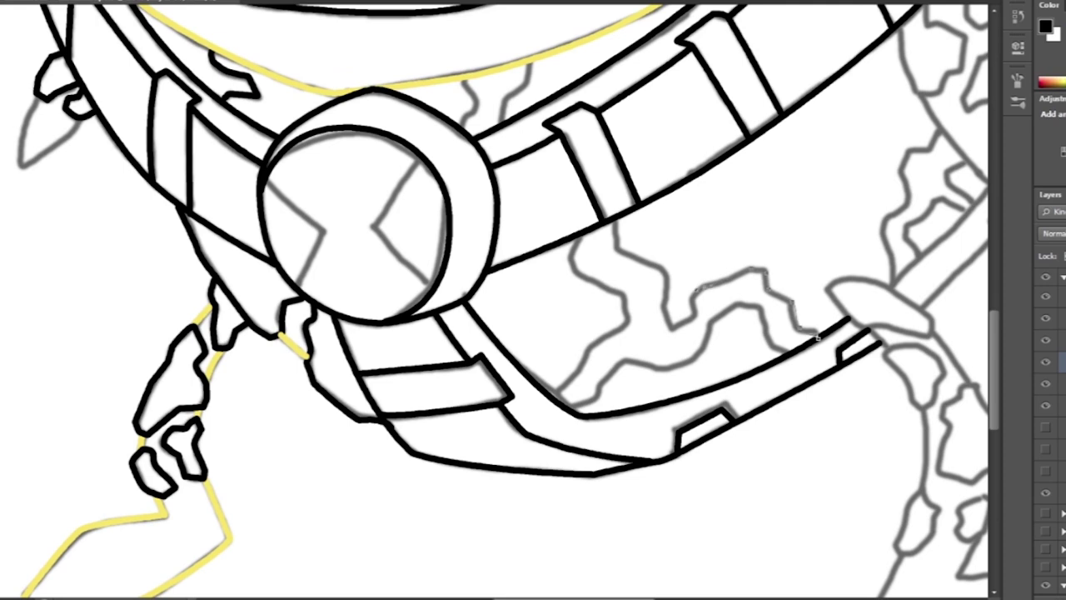
Stroke the jagged crack lines across the belly below the belt in black
key("Return")
key("Return")
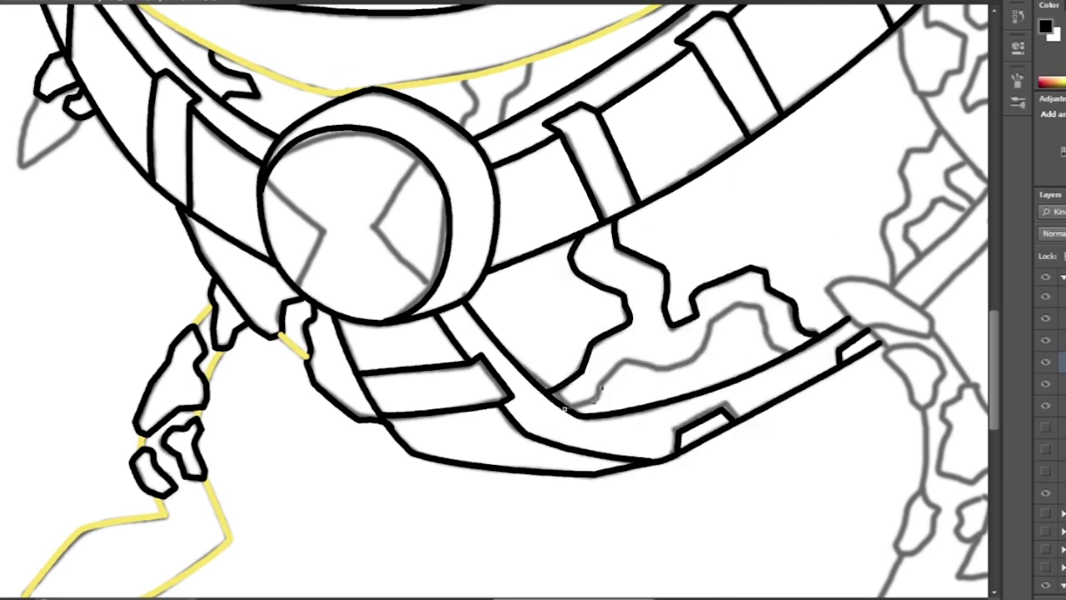
key("Return")
left_click_drag(563, 408, 384, 516)
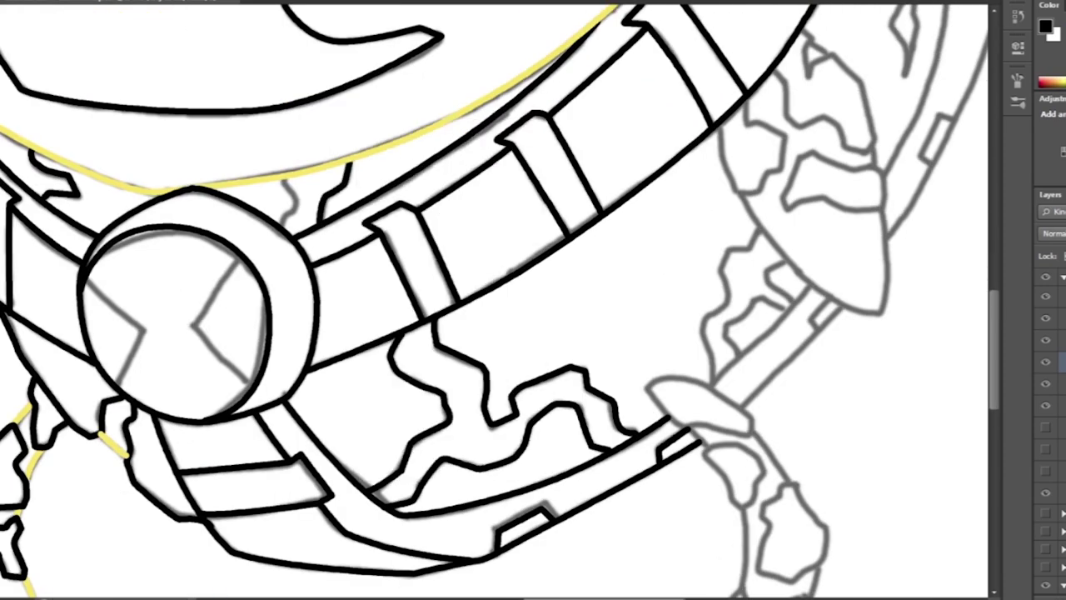
Stroke the oval patch at the right hip and the right leg's upper rocky patches in black
scroll(283, 179, "down", 3)
scroll(668, 341, "down", 2)
right_click(692, 227)
left_click(721, 341)
key("Return")
scroll(478, 301, "down", 5)
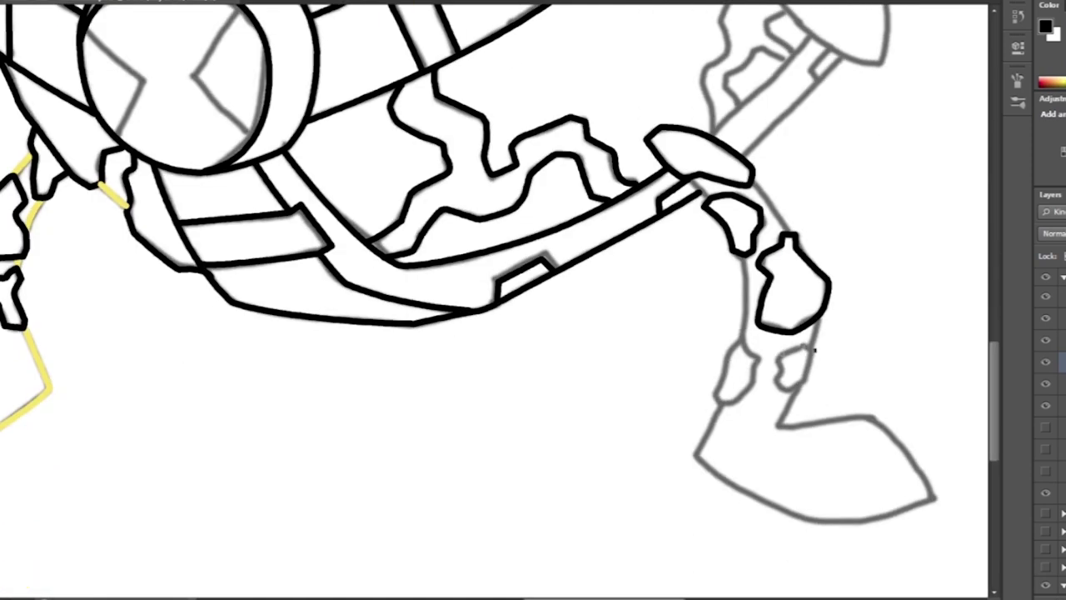
Stroke the right leg's lower rocky patches, the band strip and the cracks beneath the right flipper in black
scroll(500, 300, "up", 7)
scroll(500, 300, "right", 4)
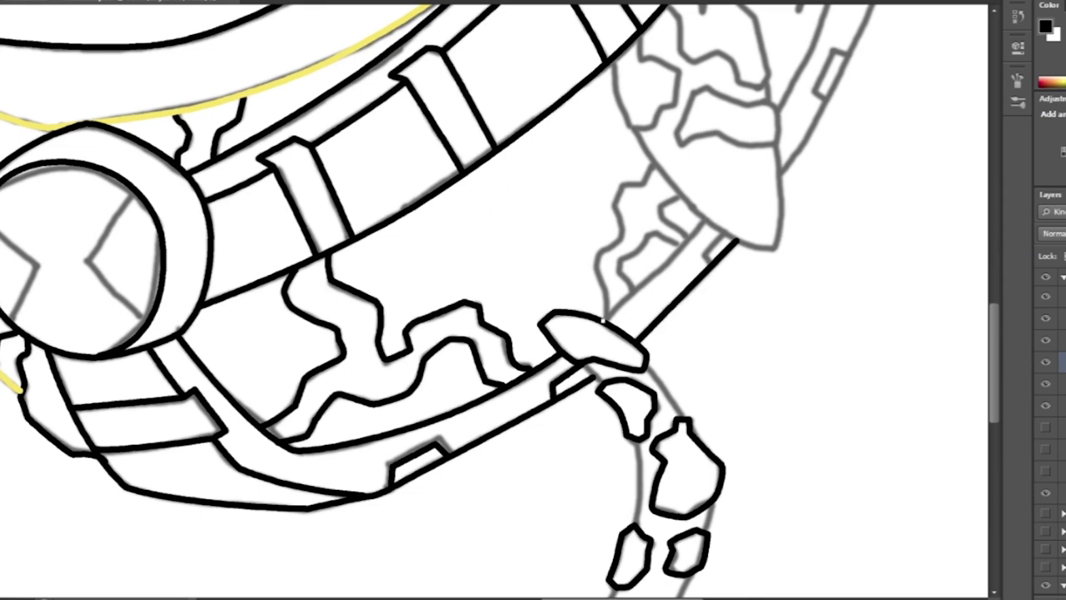
right_click(721, 131)
left_click(761, 239)
key("Return")
scroll(533, 300, "down", 3)
scroll(533, 300, "up", 3)
left_click_drag(633, 176, 647, 191)
left_click_drag(683, 251, 688, 333)
scroll(687, 333, "down", 2)
Stroke the right leg's joining outline segments and foot in yellow
right_click(759, 210)
left_click(820, 319)
key("Return")
scroll(533, 300, "down", 3)
scroll(533, 299, "up", 3)
Stroke the rocky patches on the right flipper in black
right_click(587, 104)
right_click(483, 297)
left_click(483, 297)
left_click(578, 209)
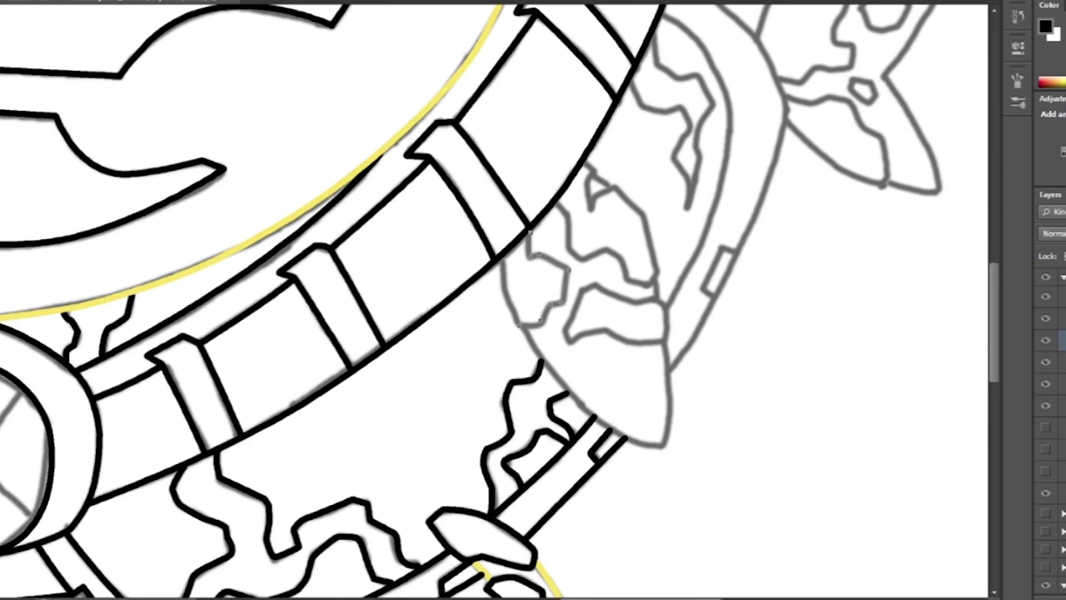
right_click(591, 189)
left_click(652, 298)
right_click(535, 161)
left_click(597, 269)
right_click(533, 227)
left_click(593, 334)
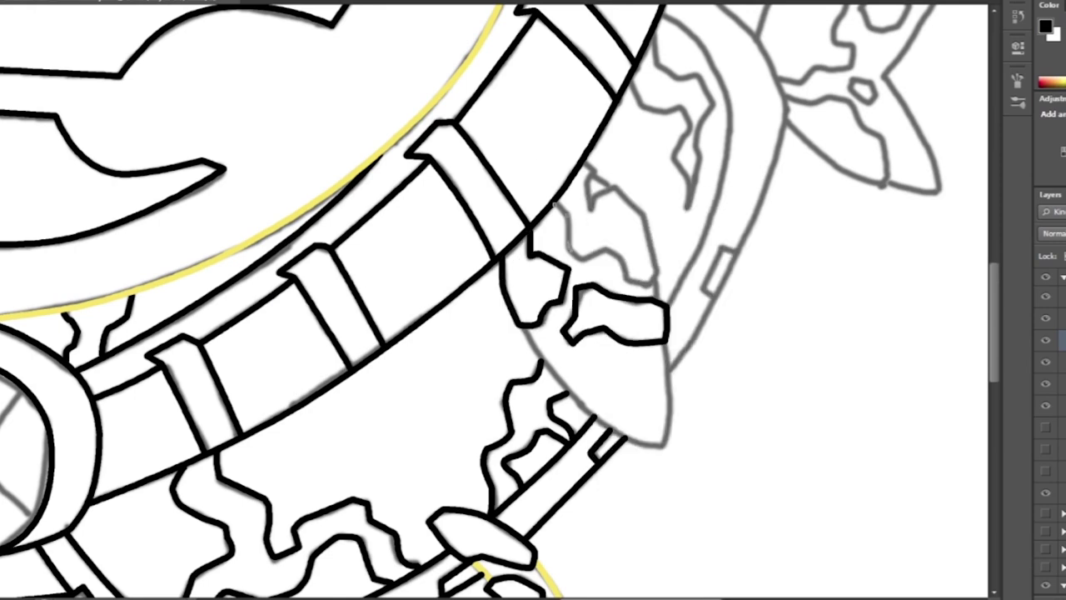
right_click(666, 108)
left_click(727, 216)
left_click_drag(726, 217, 632, 264)
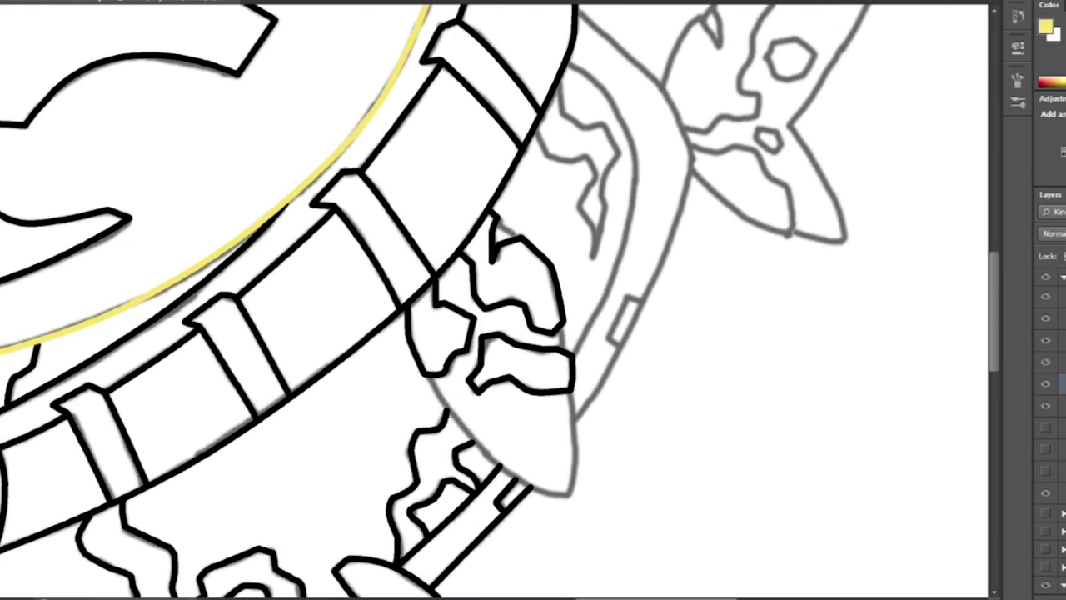
Stroke the right flipper's pointed outline and the short segments joining its patches in yellow
right_click(590, 246)
left_click(651, 354)
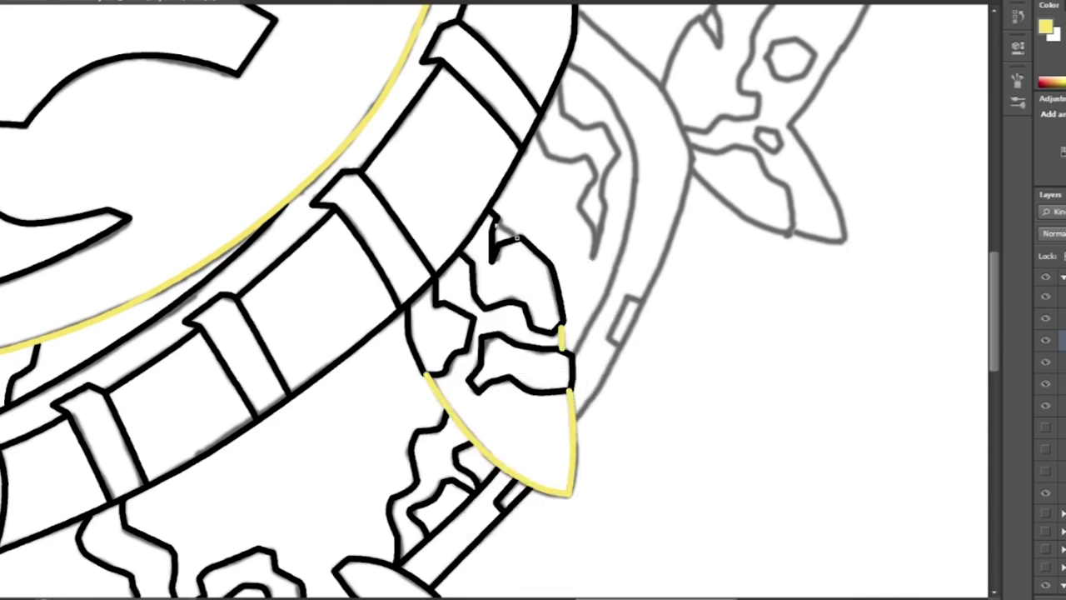
left_click_drag(651, 355, 650, 329)
scroll(495, 301, "up", 2)
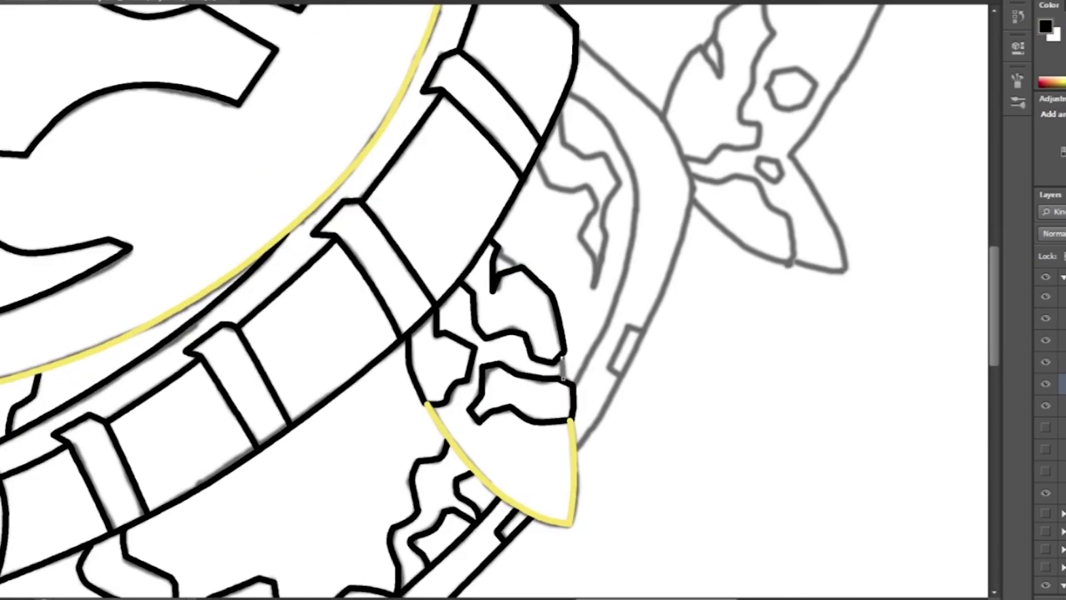
right_click(598, 176)
left_click(645, 286)
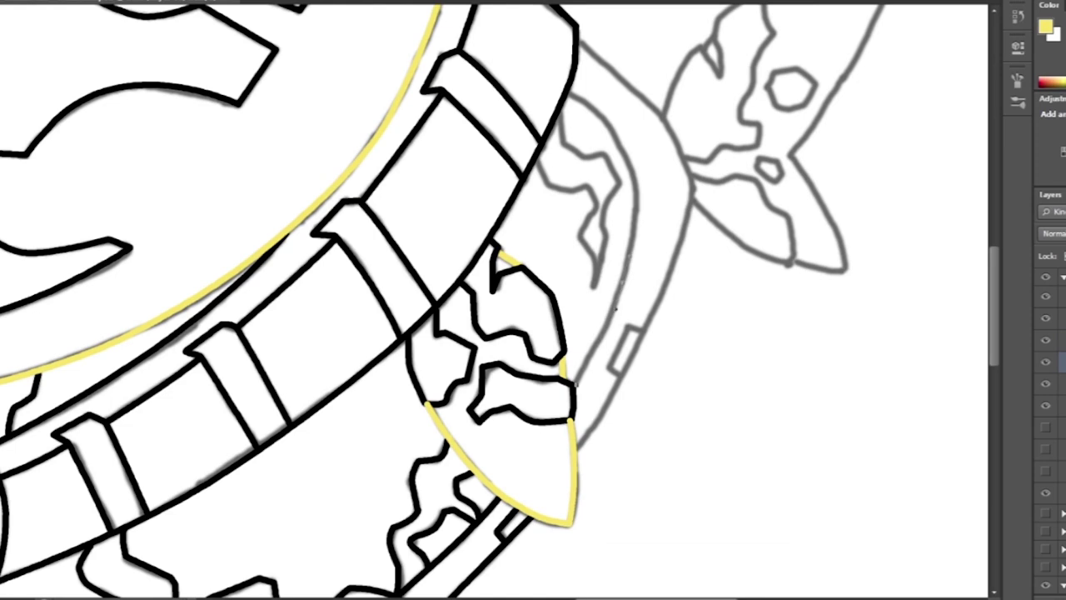
Switch to black and stroke the rear band's edges and notch and the cracks above the right flipper
key("d")
key("Return")
key("Return")
scroll(621, 373, "up", 3)
scroll(620, 373, "down", 3)
right_click(620, 373)
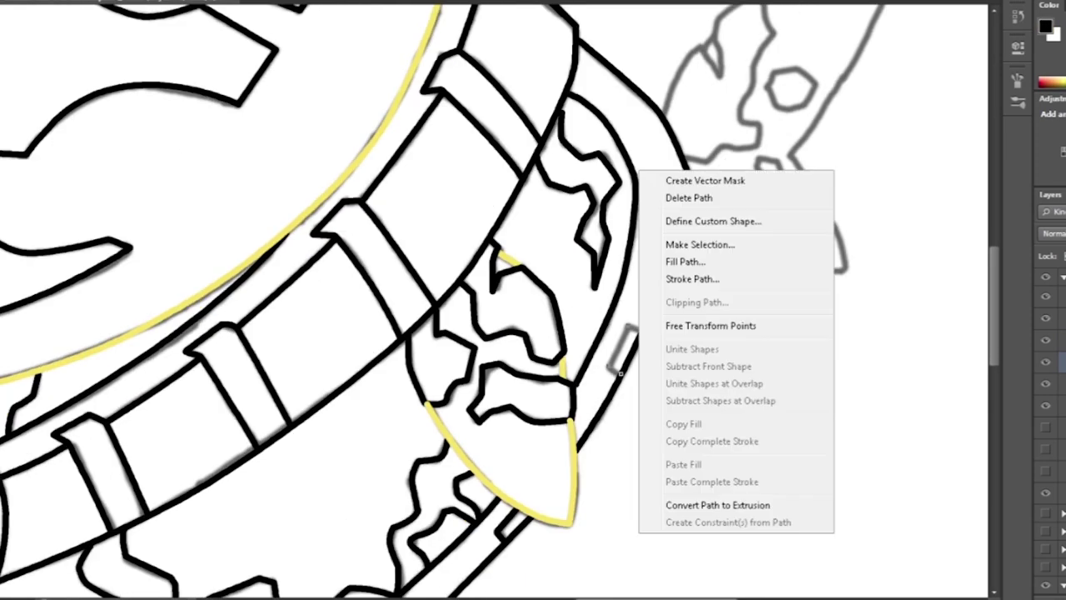
left_click_drag(620, 373, 523, 298)
key("Return")
Stroke the tail fin's rocky patches in black and its outer outline in yellow
scroll(523, 298, "down", 3)
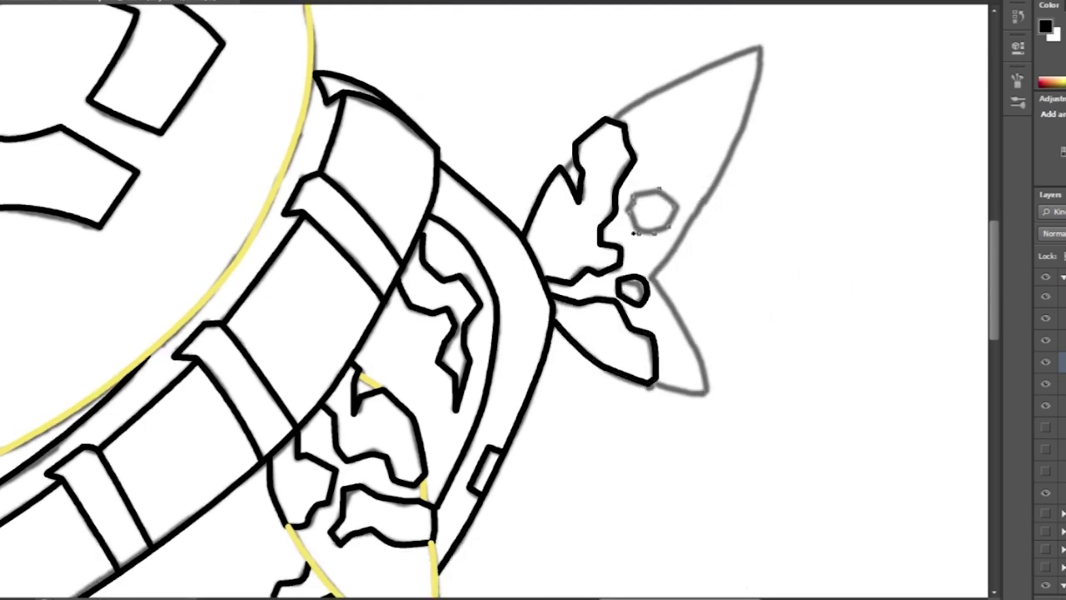
key("x")
left_click(650, 275)
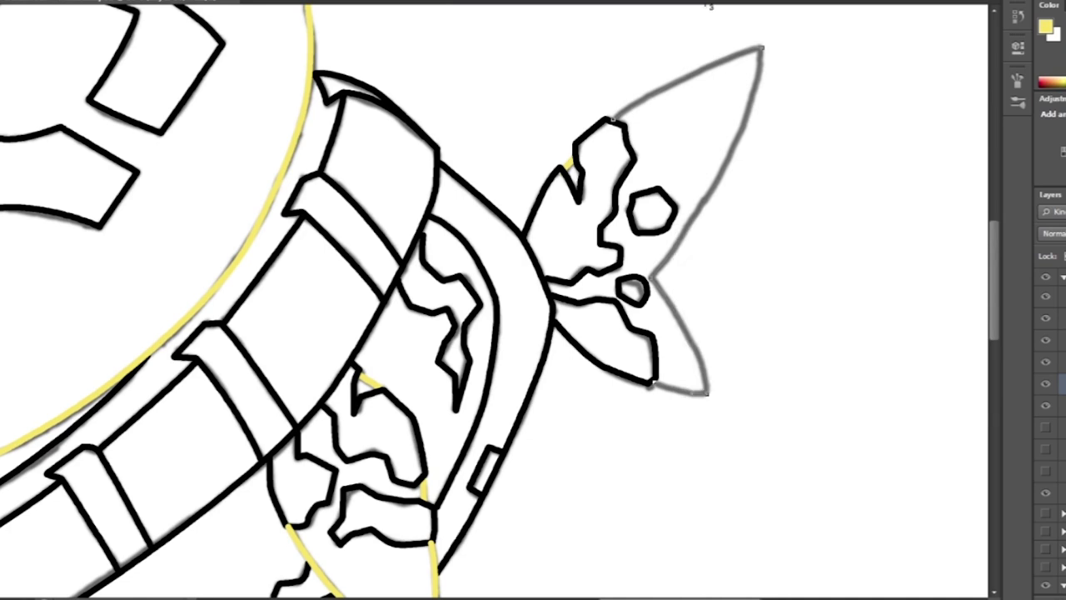
key("ctrl+minus")
key("ctrl+0")
Stroke the hourglass lines inside the belt's round emblem in black
key("ctrl+plus")
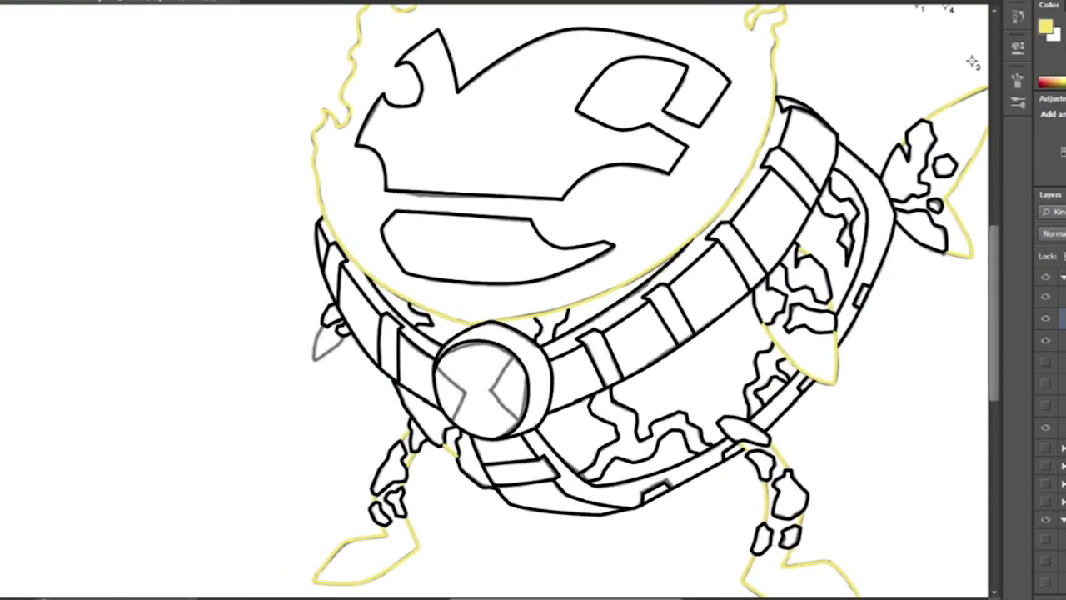
key("ctrl+plus")
left_click(442, 463)
key("d")
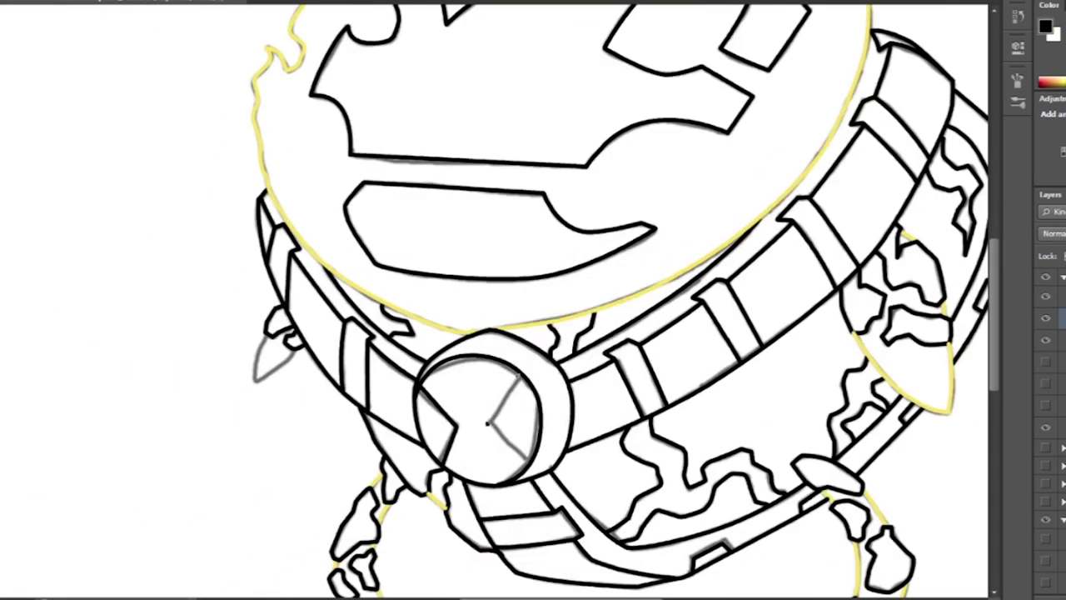
Fill the face patches and horn spots with crimson and the flaming head with pale yellow
key("ctrl+0")
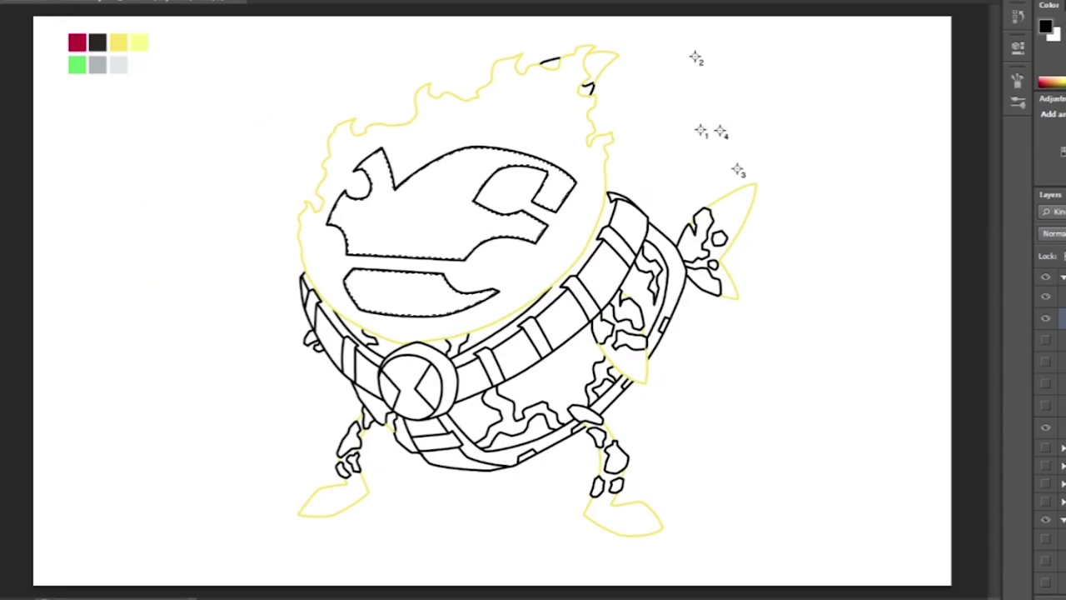
key("alt+BackSpace")
key("alt+BackSpace")
key("x")
key("alt+BackSpace")
key("ctrl+d")
Fill the belly and right flipper patches with crimson and the flipper's fiery areas with pale yellow
key("ctrl+shift+d")
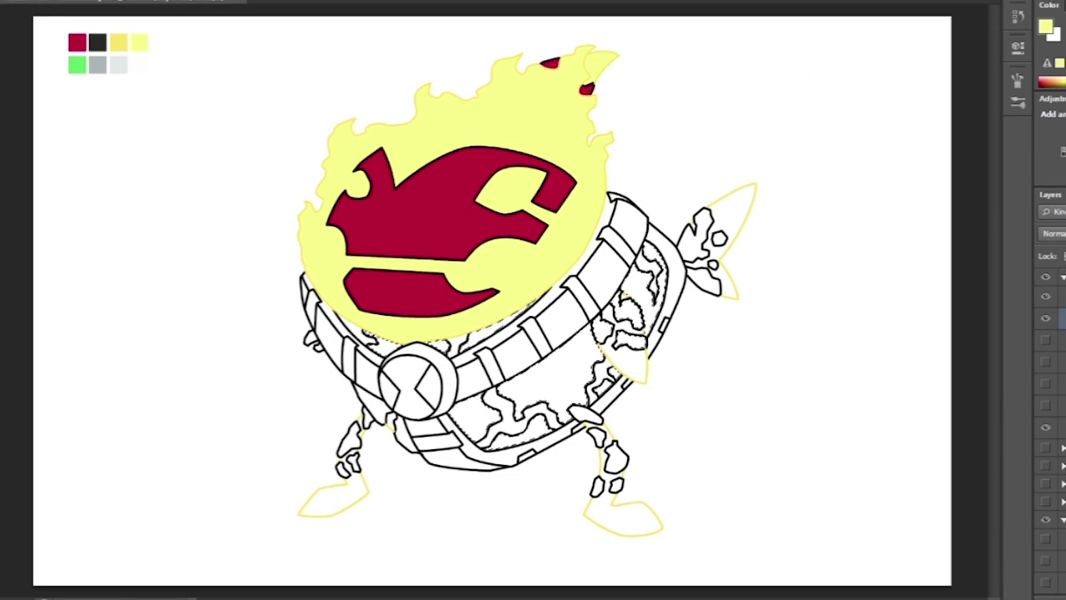
key("ctrl+BackSpace")
key("alt+BackSpace")
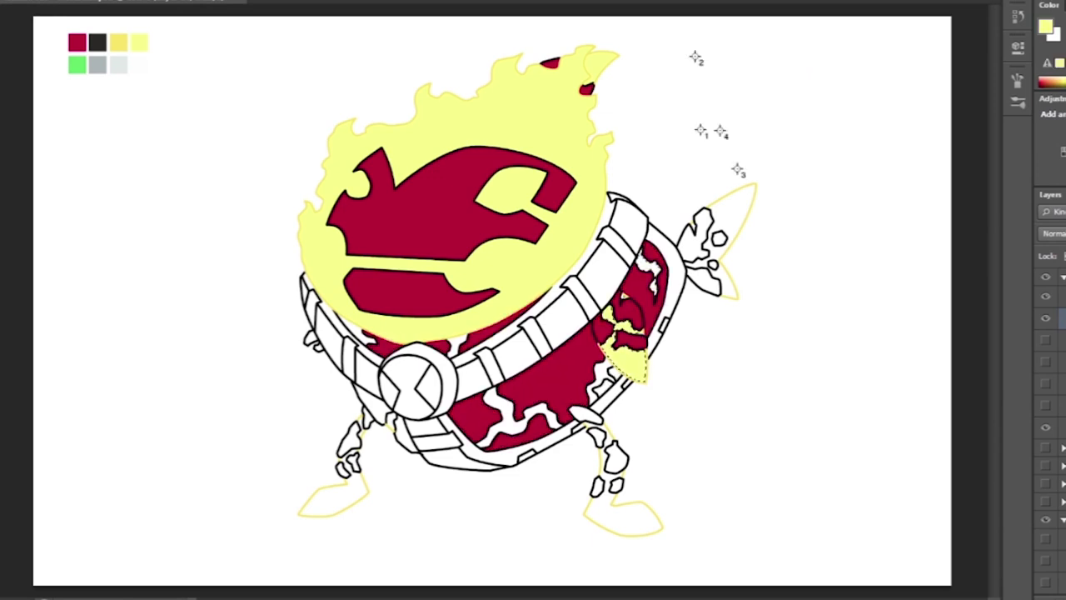
key("ctrl+d")
Fill the leg patches with crimson and the body cracks, legs, feet and left flipper tip with pale yellow
key("d")
mouse_move(594, 431)
left_mouse_down()
mouse_move(616, 467)
mouse_move(621, 517)
left_mouse_up()
mouse_move(375, 392)
left_mouse_down()
mouse_move(350, 446)
mouse_move(407, 433)
left_mouse_up()
scroll(216, 383, "up", 4)
scroll(533, 300, "down", 3)
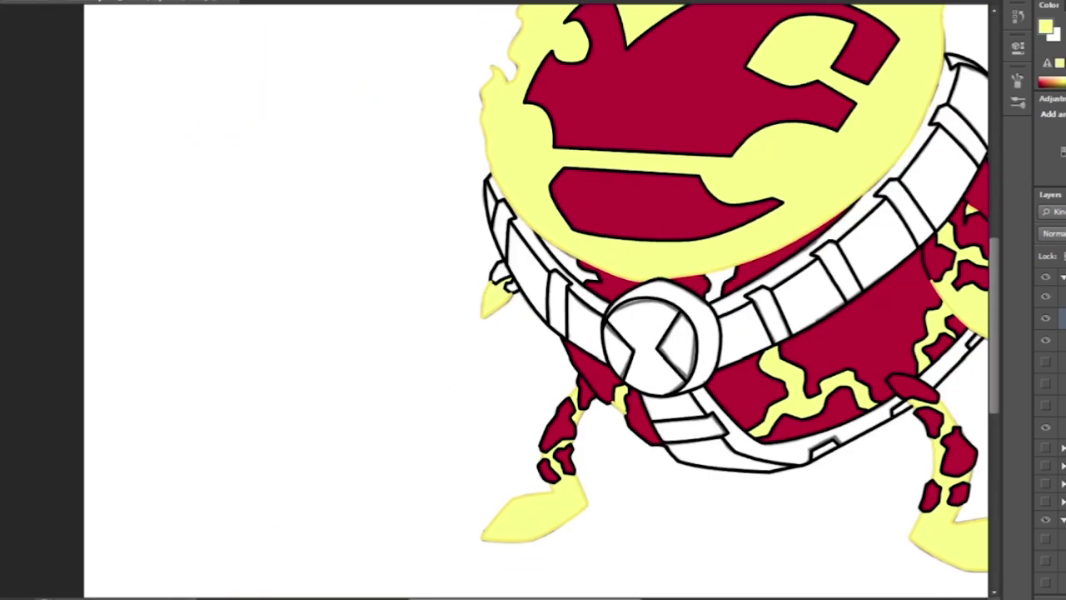
Fill the tail fin's rocky patches with crimson and the rest of the fin with pale yellow
scroll(533, 300, "right", 5)
key("x")
key("alt+BackSpace")
key("x")
key("alt+BackSpace")
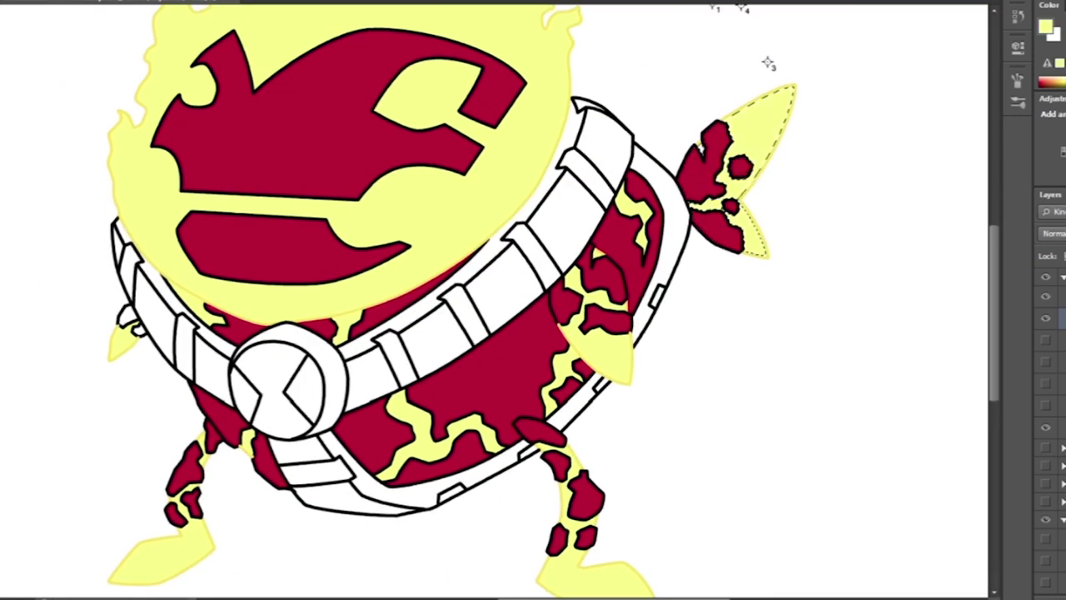
scroll(766, 64, "down", 3)
scroll(533, 300, "up", 3)
scroll(532, 300, "down", 3)
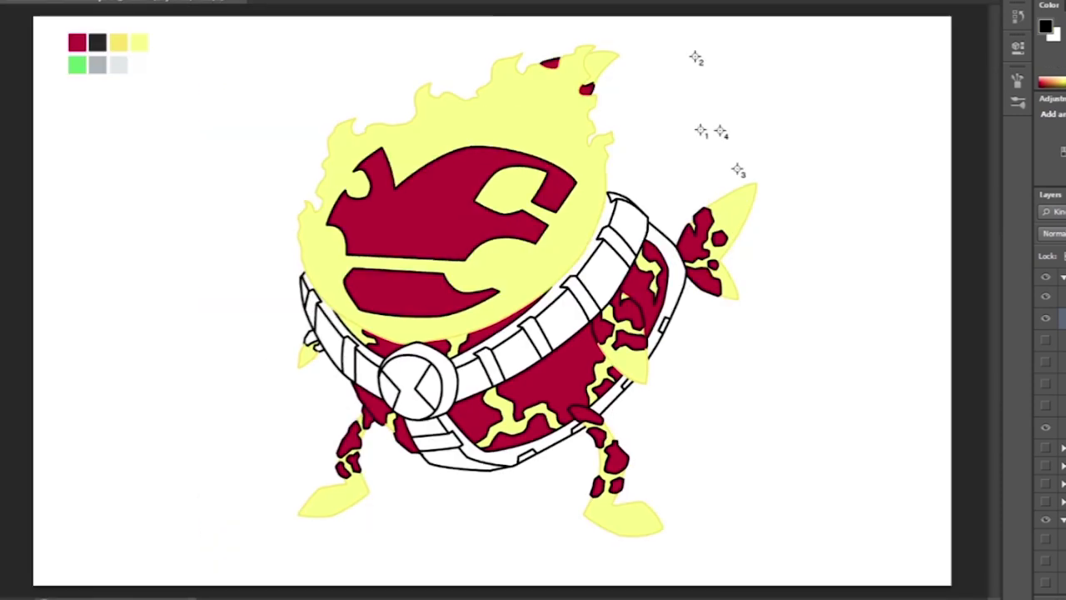
Fill the belt panels between the straps with green
key("alt+BackSpace")
key("alt+BackSpace")
key("alt+BackSpace")
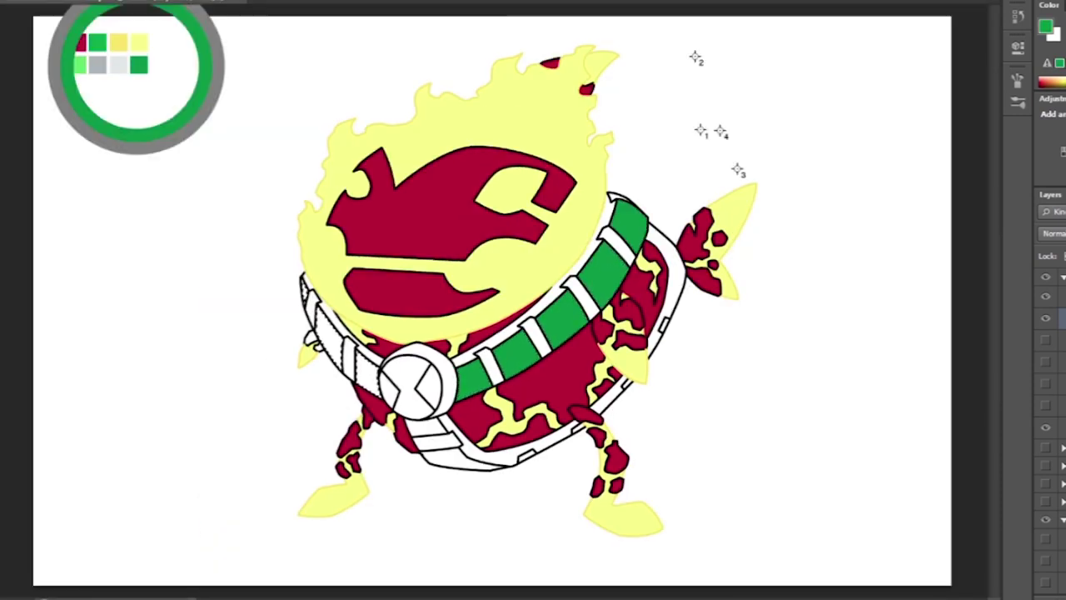
key("alt+BackSpace")
Colour the emblem with a light green hourglass, black sides and a light grey rim
key("alt+BackSpace")
key("alt+BackSpace")
key("alt+BackSpace")
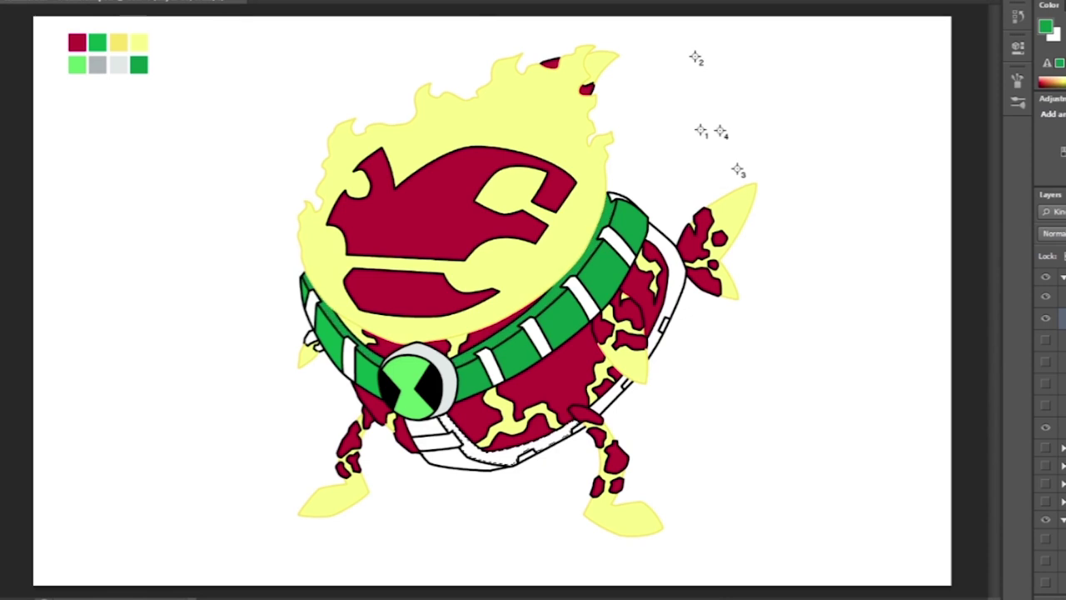
Fill the straps and notches with black, the lower and rear bands with green, and the left flipper patches with crimson
key("alt+BackSpace")
key("alt+BackSpace")
key("alt+BackSpace")
key("alt+BackSpace")
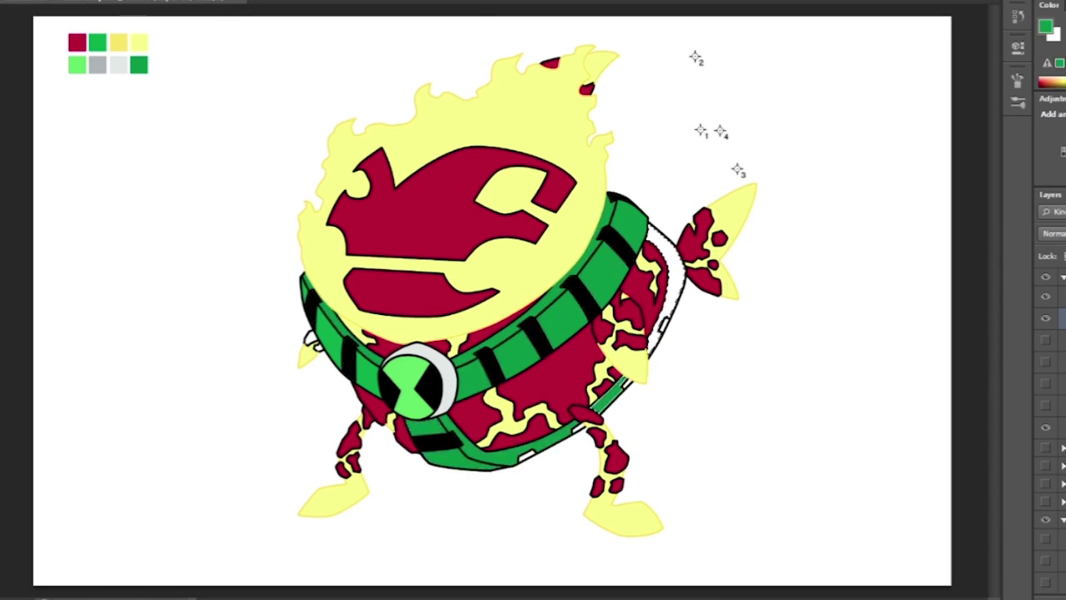
key("alt+BackSpace")
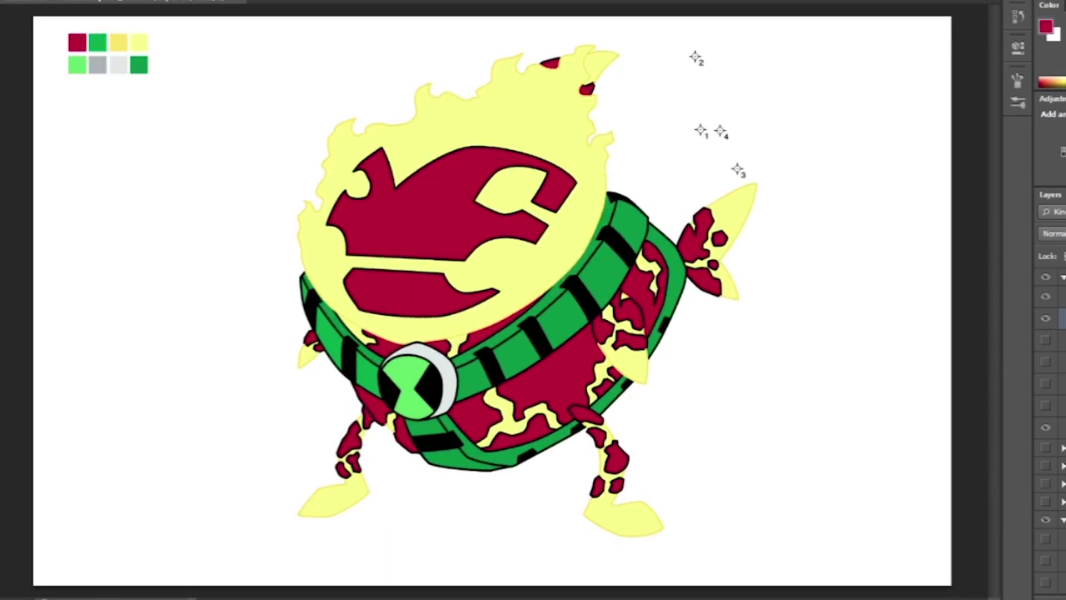
Shade the emblem's rim grey and the face and belly patches dark maroon, using intersected path selections with 0 feather
key("ctrl+plus")
key("ctrl+0")
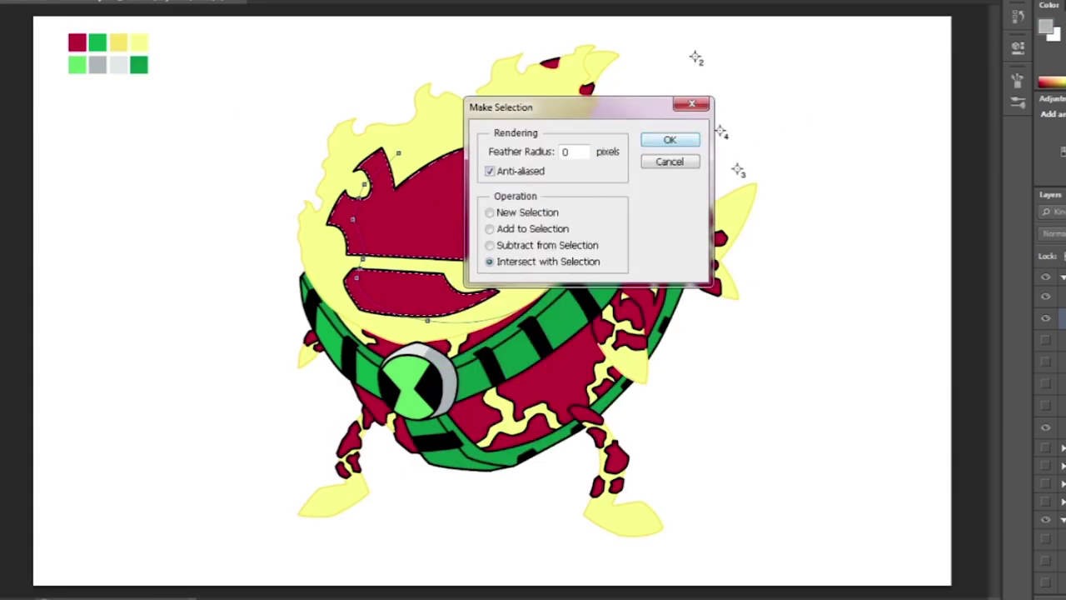
key("Return")
key("Return")
key("alt+BackSpace")
key("ctrl+d")
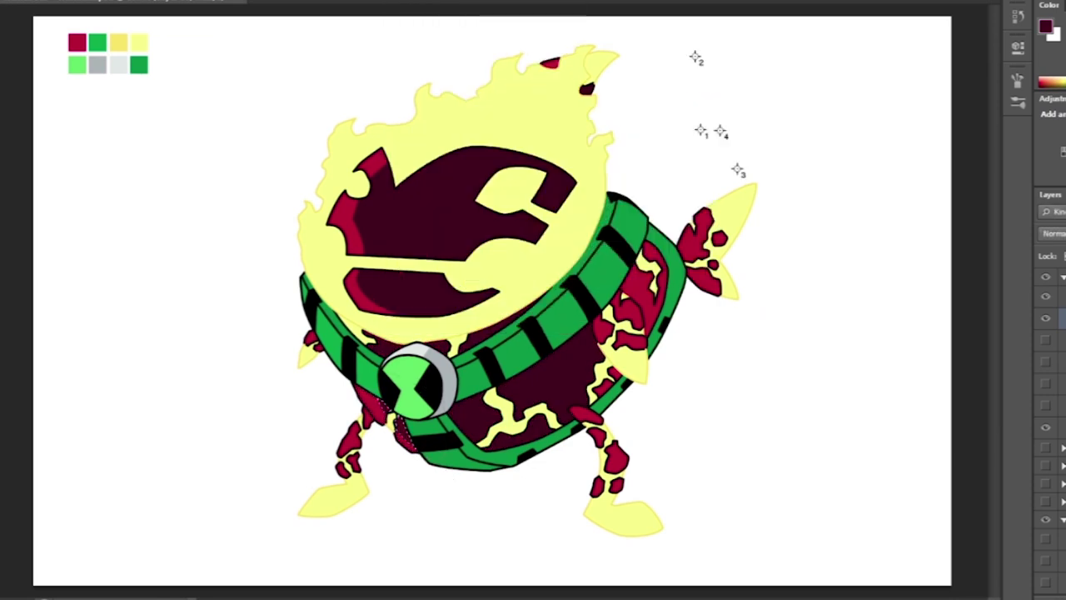
Shade the rocky patches on the right flipper, tail fin and both legs with dark maroon
scroll(462, 442, "up", 2)
scroll(610, 340, "down", 1)
scroll(805, 42, "down", 2)
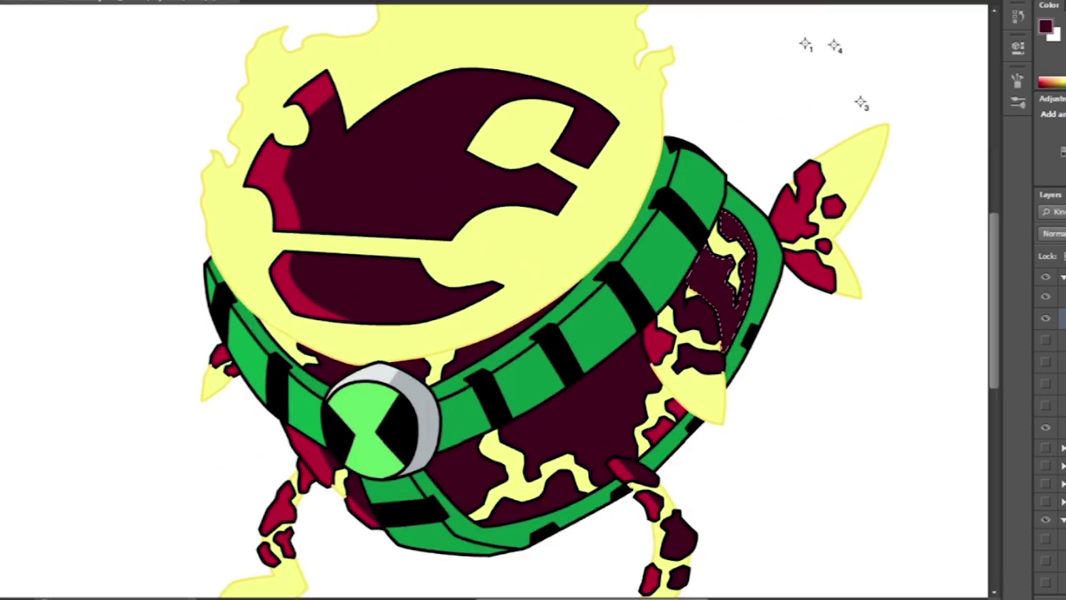
right_click(749, 86)
scroll(777, 58, "up", 2)
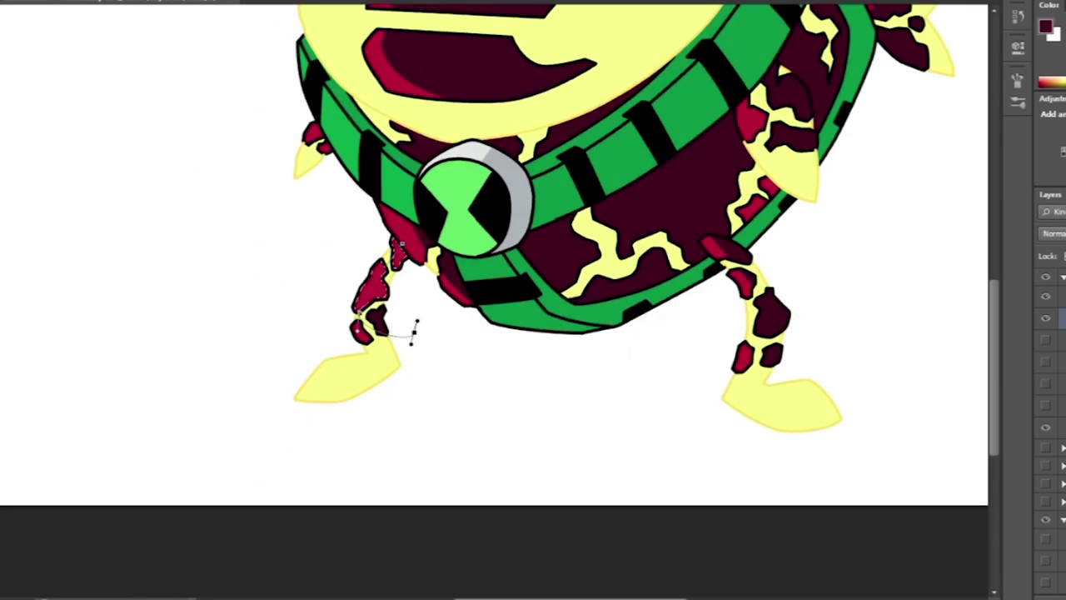
scroll(777, 58, "down", 2)
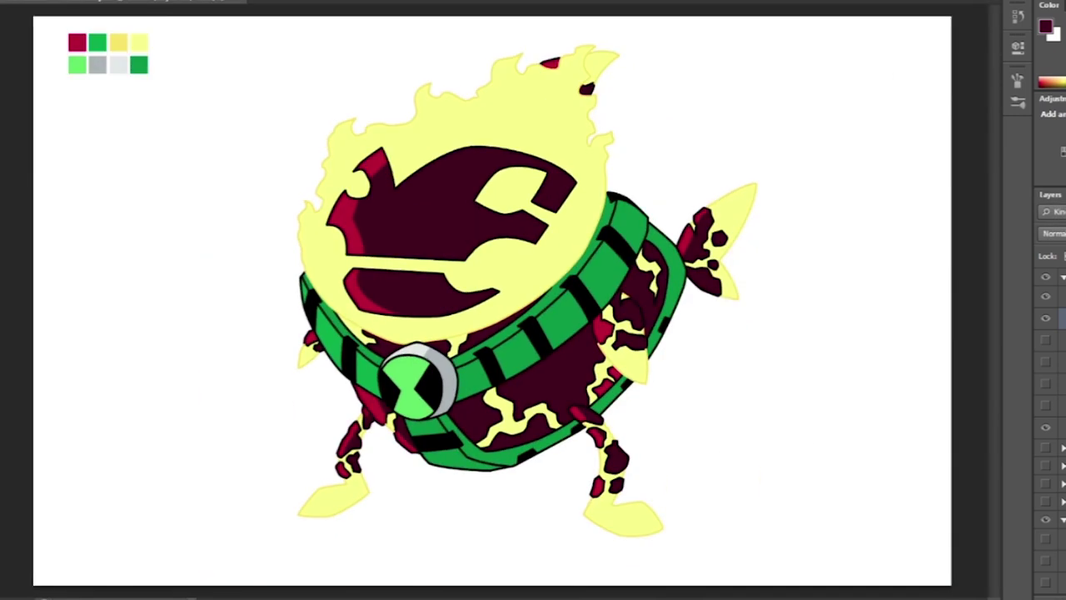
Hide the colour swatches and fill the inner flame areas of the face and horn with white
left_click(1045, 295)
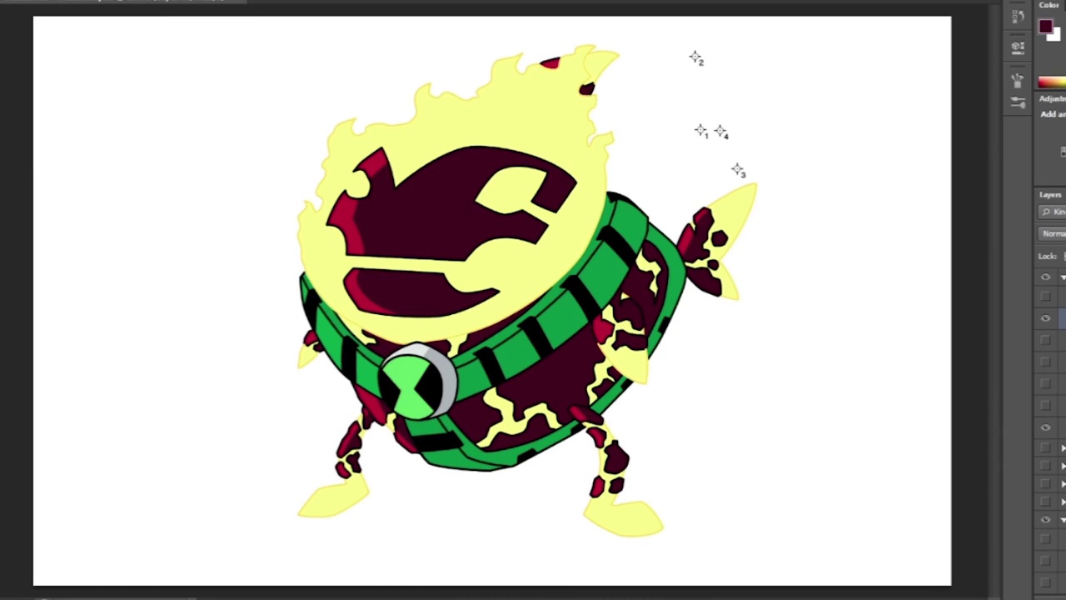
key("ctrl+Return")
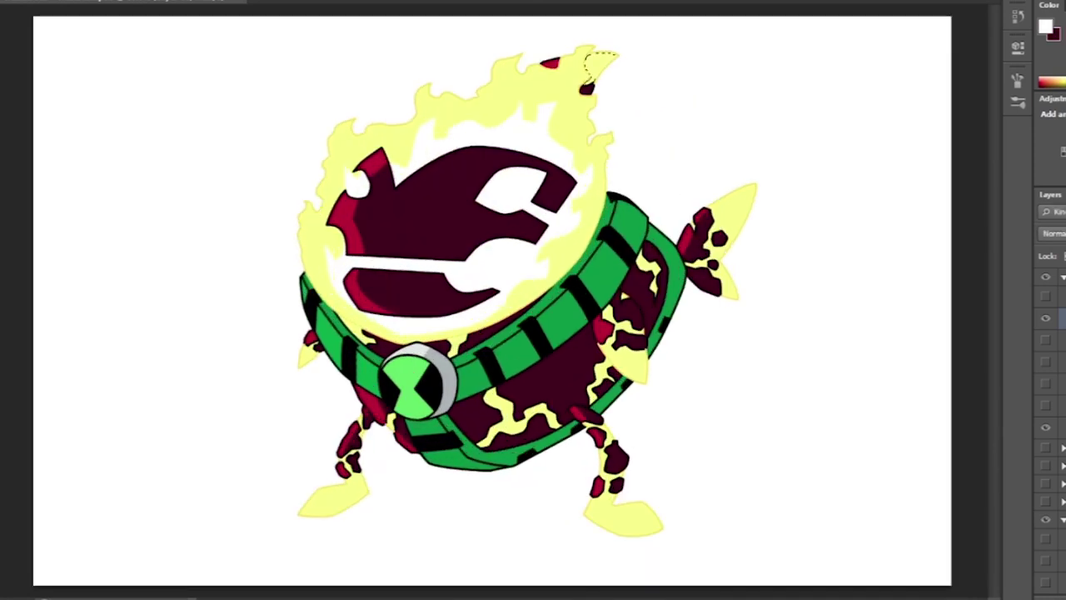
right_click(575, 31)
left_click(696, 57)
Fill the inner highlights of the tail fin, right flipper, legs and feet with white
key("ctrl+plus")
right_click(861, 53)
key("Return")
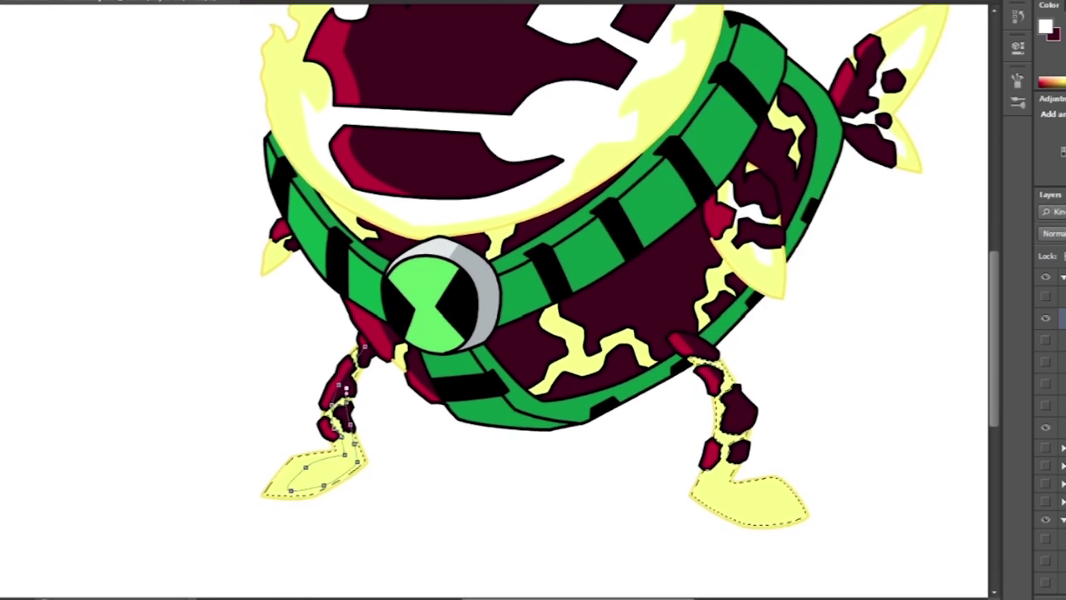
right_click(744, 155)
key("Return")
scroll(777, 221, "up", 1)
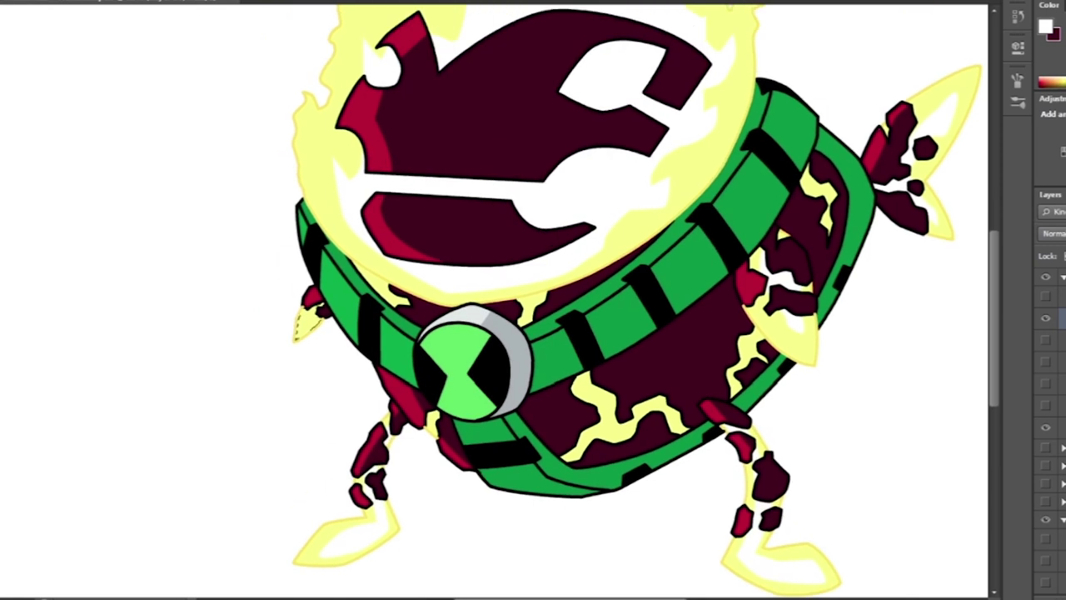
Fill the inner highlights of the left flipper and the body's cracks with white
scroll(777, 222, "down", 1)
right_click(777, 221)
key("Return")
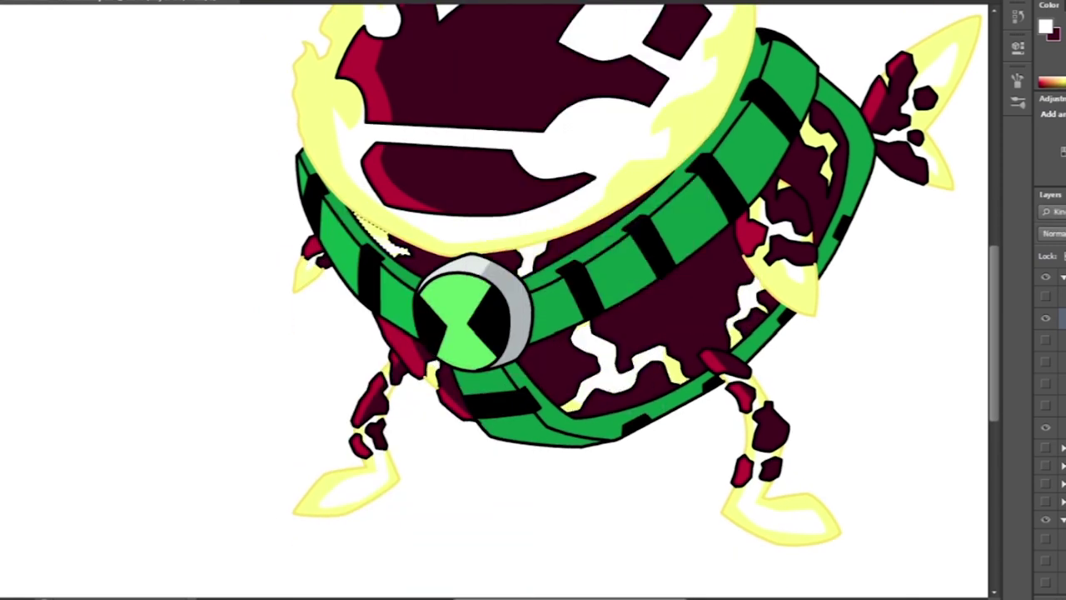
key("ctrl+0")
key("i")
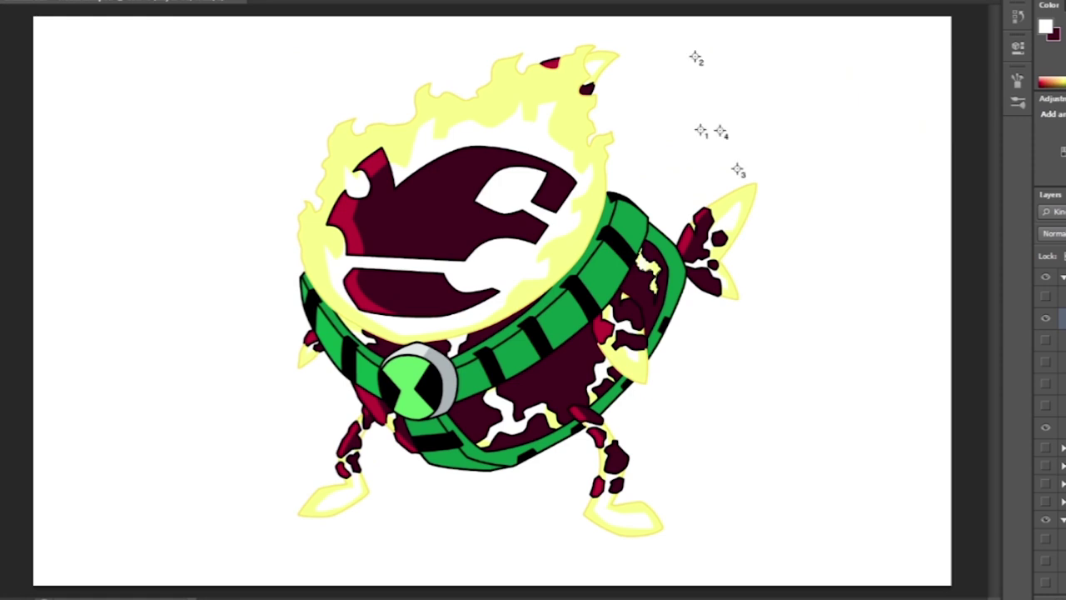
key("ctrl+plus")
key("ctrl+0")
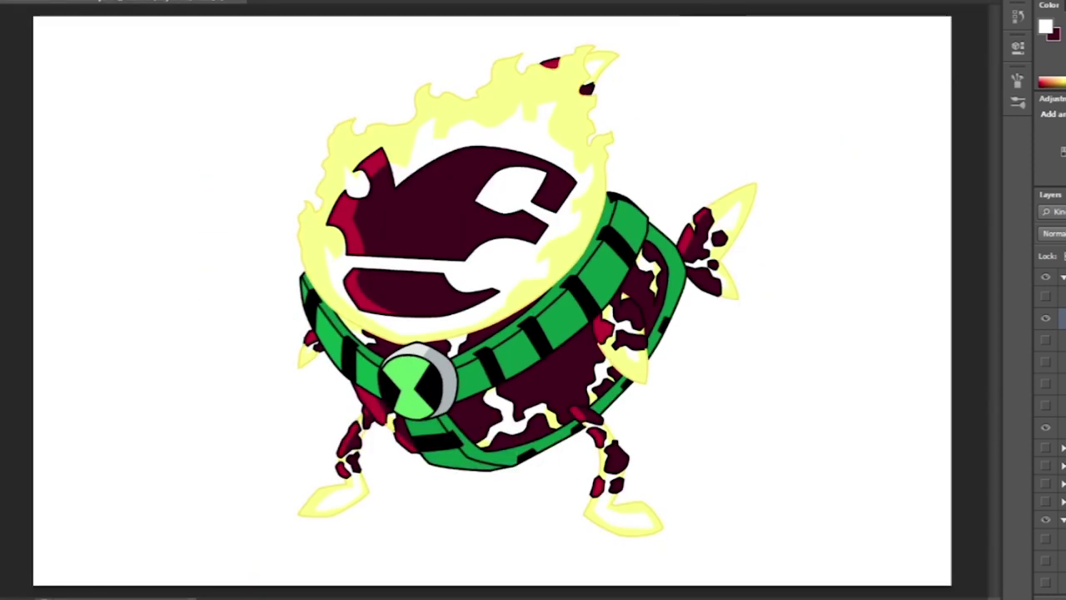